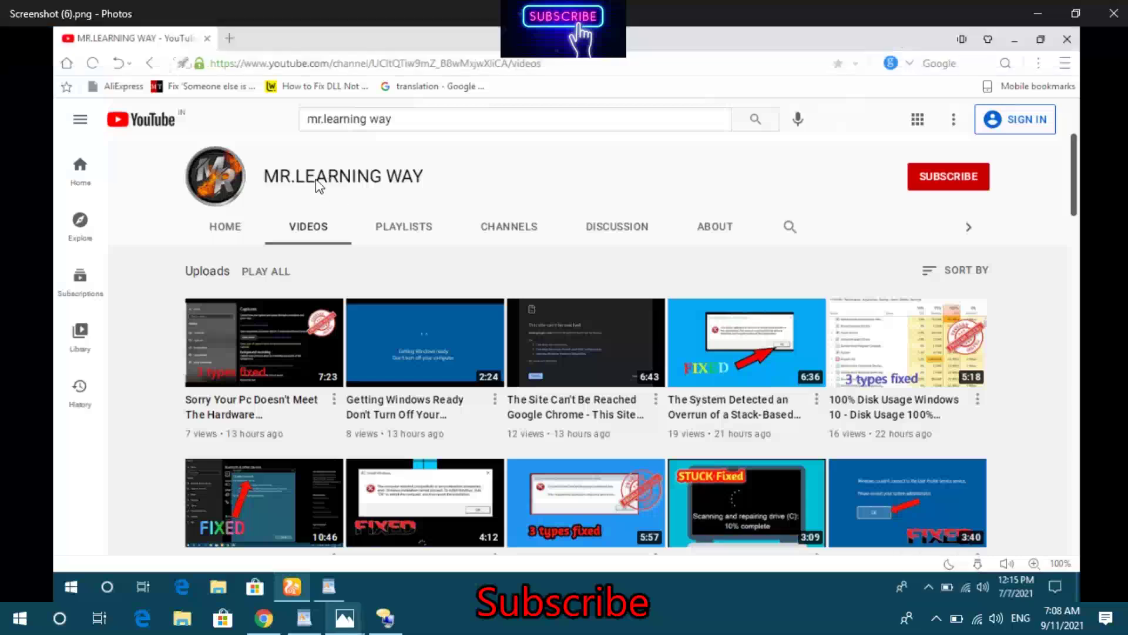
- Close the YouTube channel screenshot so Photos shows bad-image-error-windows-10-1.png
{"action": "left_click", "coordinate": [316, 181]}
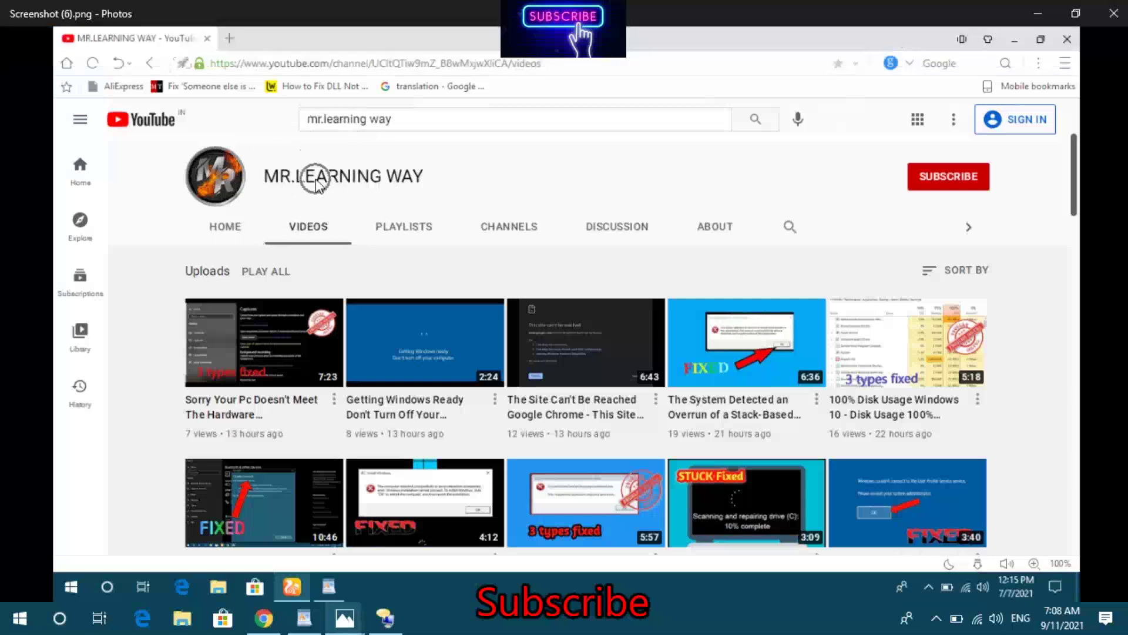
{"action": "left_click", "coordinate": [927, 183]}
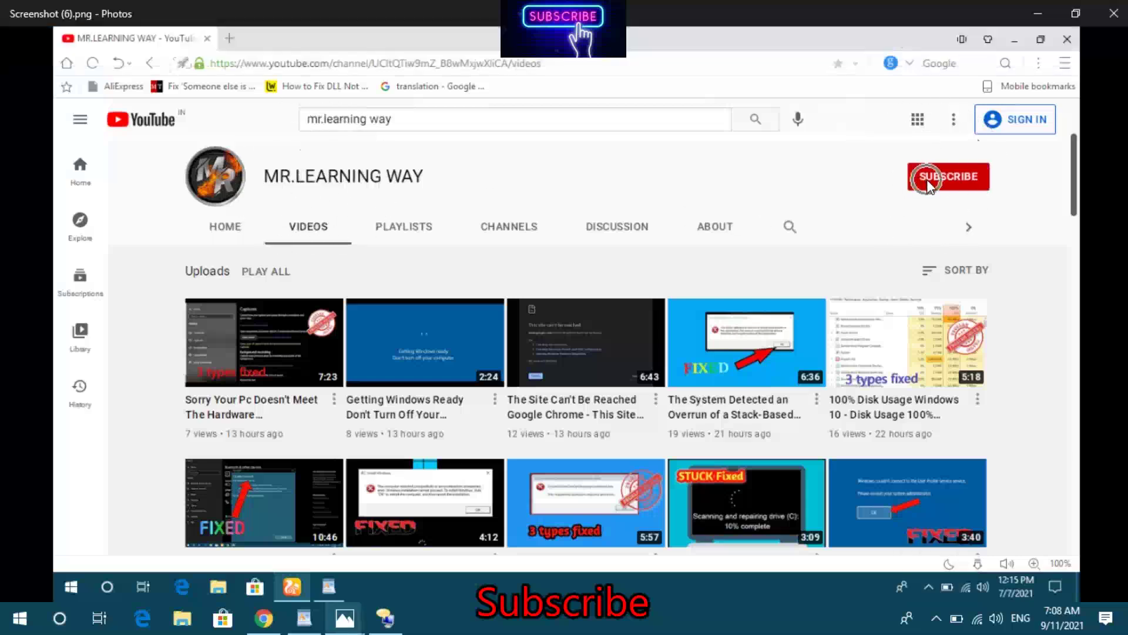
{"action": "left_click", "coordinate": [1112, 8]}
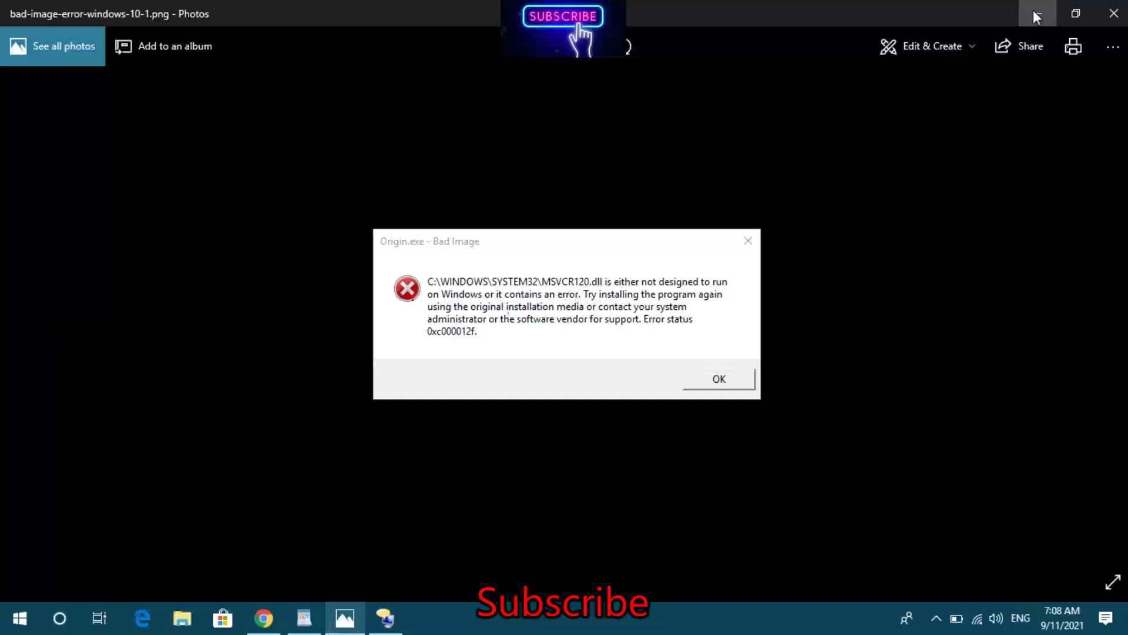
- Minimize Photos, bring back the VIDEO notes and move down to the 'to Solved' line
{"action": "left_click", "coordinate": [1035, 14]}
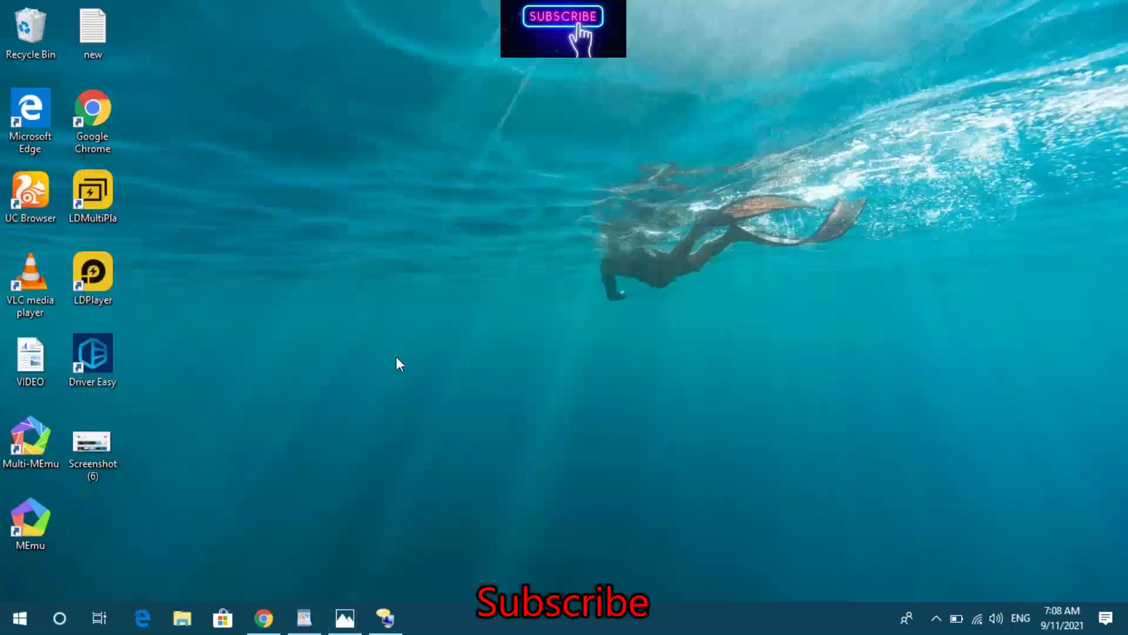
{"action": "left_click", "coordinate": [303, 619]}
{"action": "left_click", "coordinate": [398, 186]}
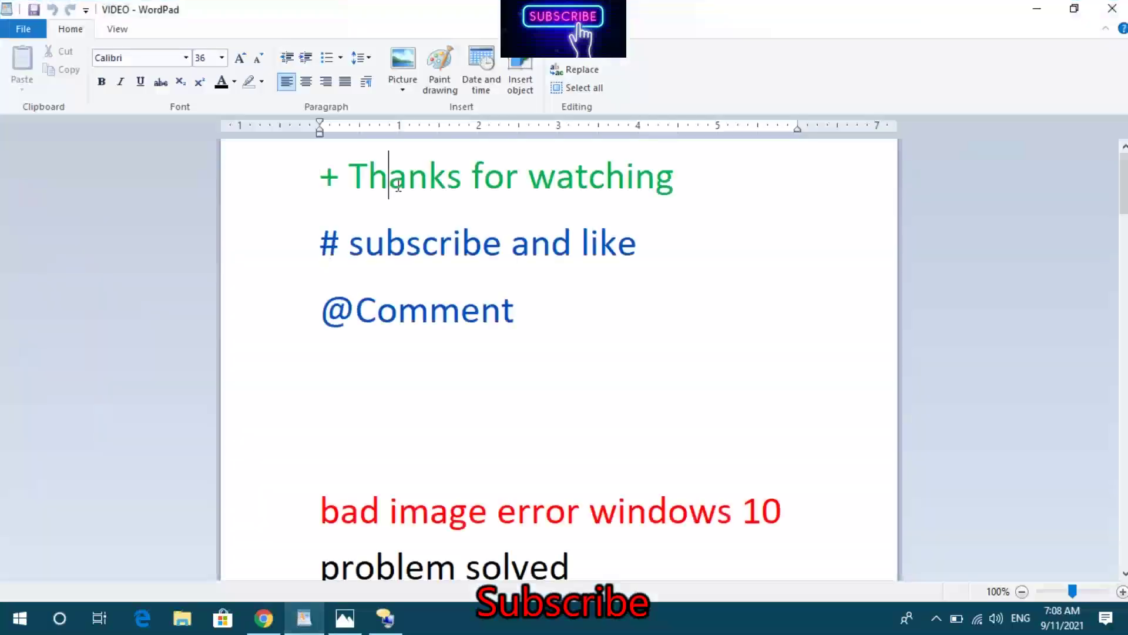
{"action": "left_click", "coordinate": [430, 249]}
{"action": "left_click", "coordinate": [443, 329]}
{"action": "key", "text": "Down"}
{"action": "key", "text": "Down"}
{"action": "key", "text": "Down"}
{"action": "key", "text": "Down"}
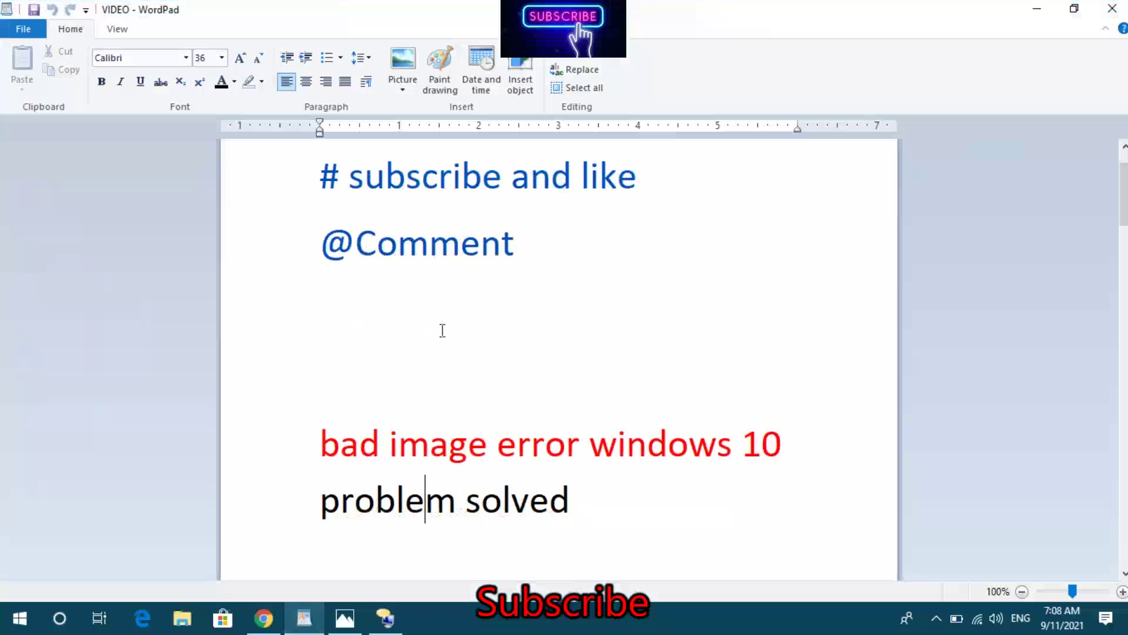
{"action": "key", "text": "Down"}
{"action": "key", "text": "Down"}
{"action": "key", "text": "Down"}
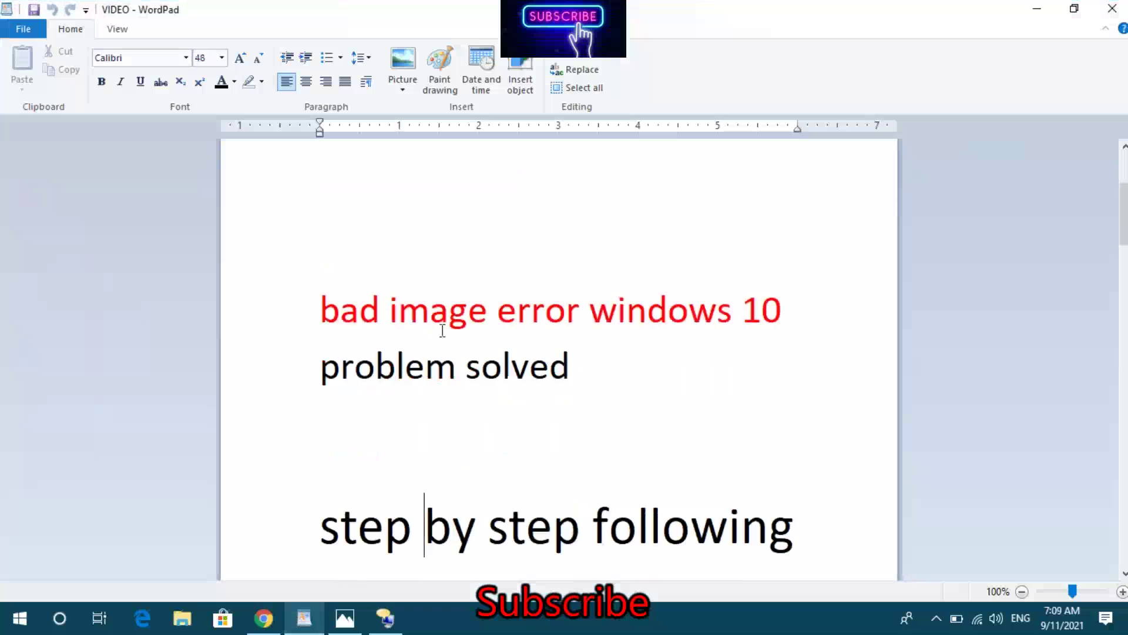
{"action": "key", "text": "Right"}
{"action": "key", "text": "Down"}
{"action": "key", "text": "Down"}
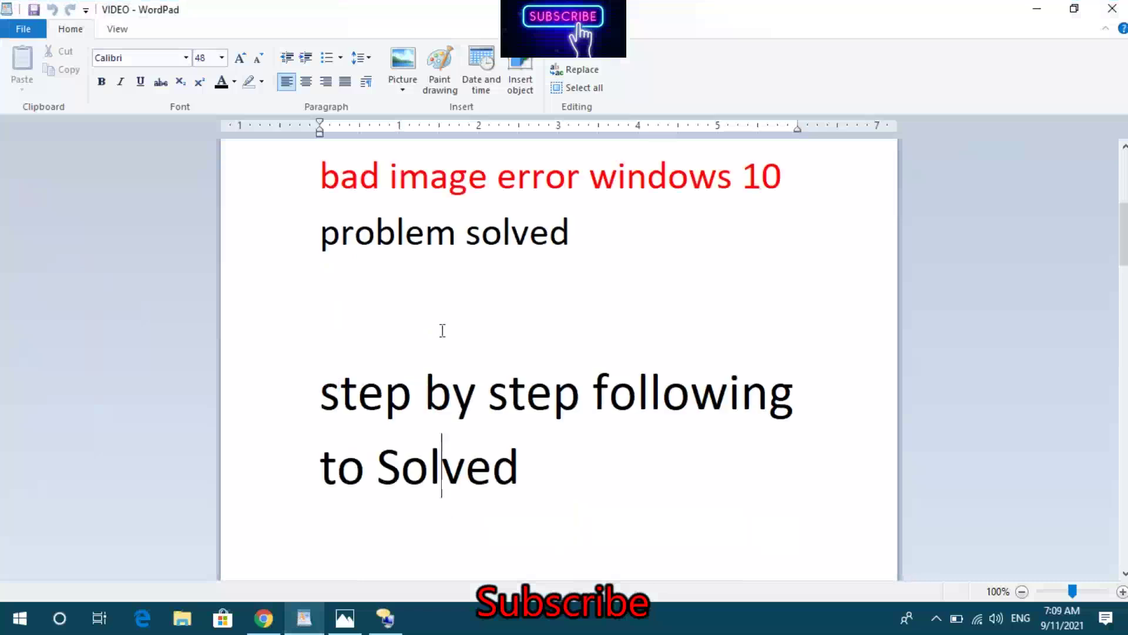
{"action": "key", "text": "Down"}
{"action": "key", "text": "Down"}
{"action": "key", "text": "Down"}
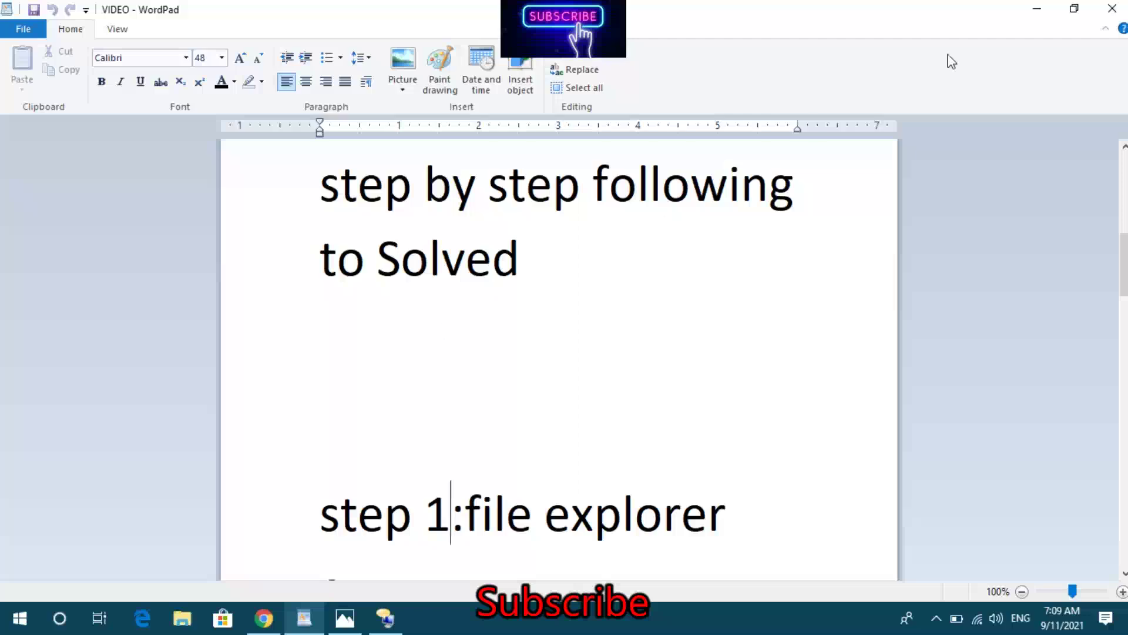
- Open File Explorer maximized and go into Local Disk (C:)
{"action": "left_click", "coordinate": [1029, 3]}
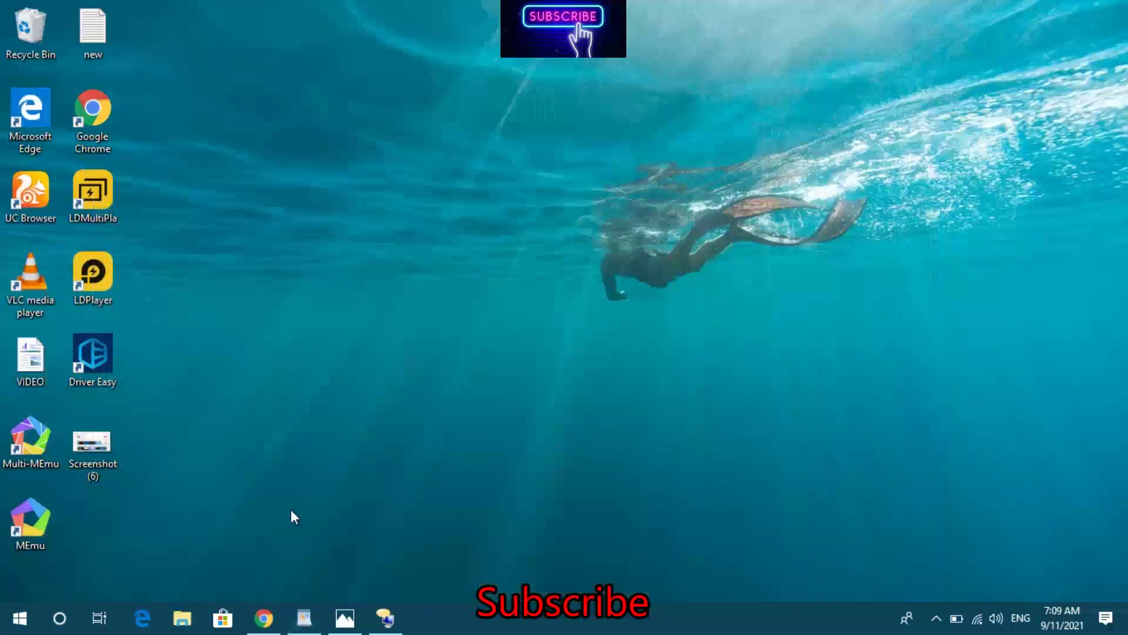
{"action": "left_click", "coordinate": [185, 620]}
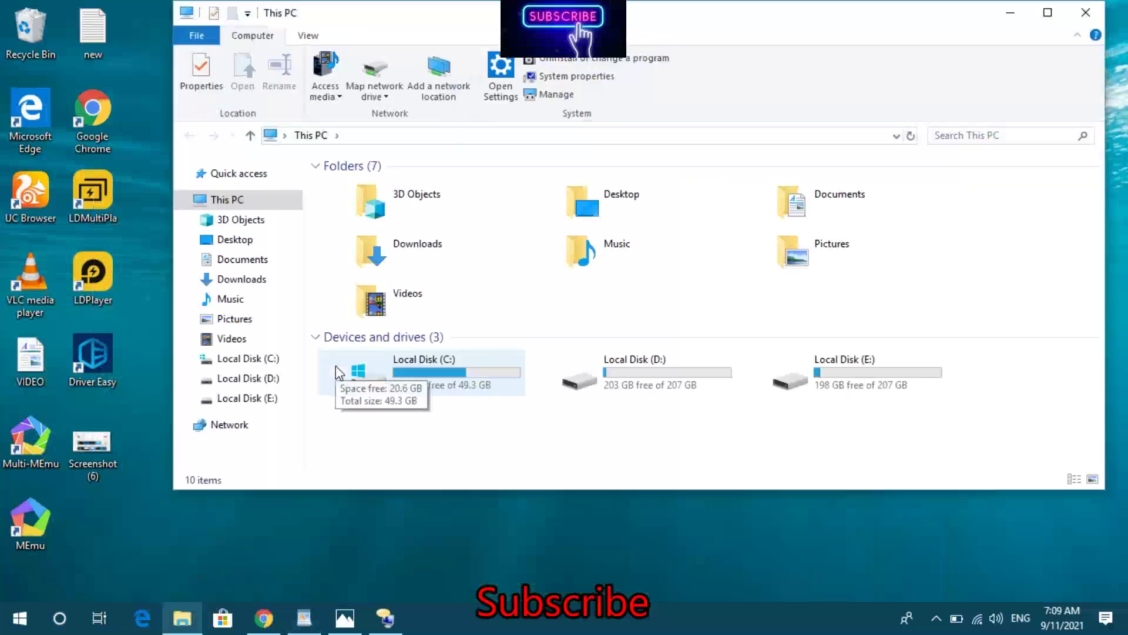
{"action": "left_click", "coordinate": [1048, 13]}
{"action": "left_click", "coordinate": [288, 315]}
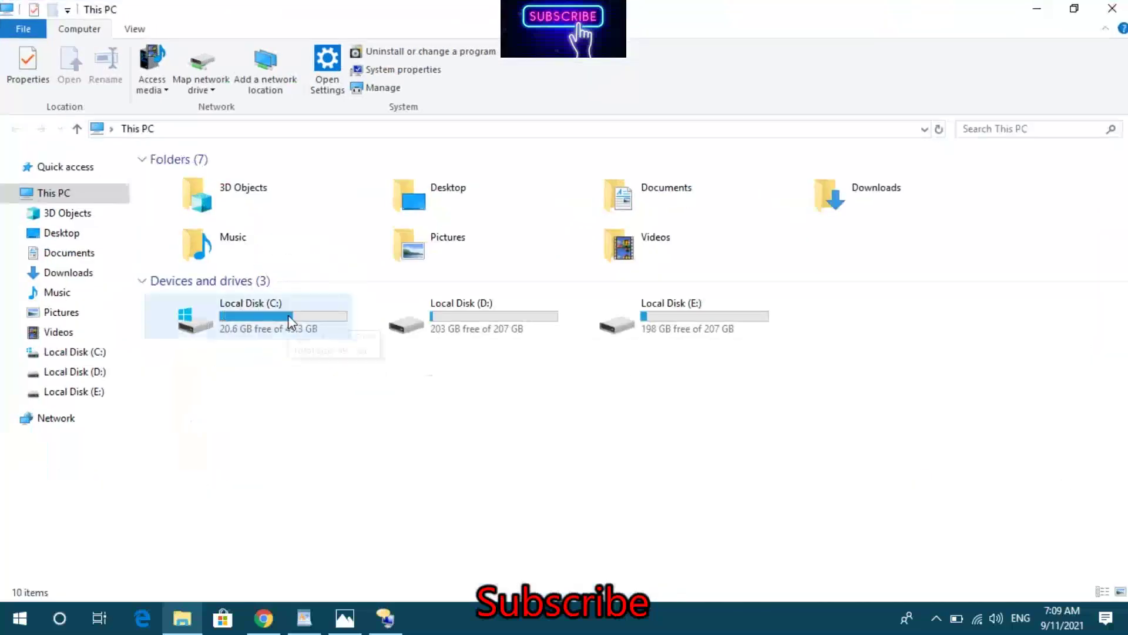
{"action": "double_click", "coordinate": [288, 315]}
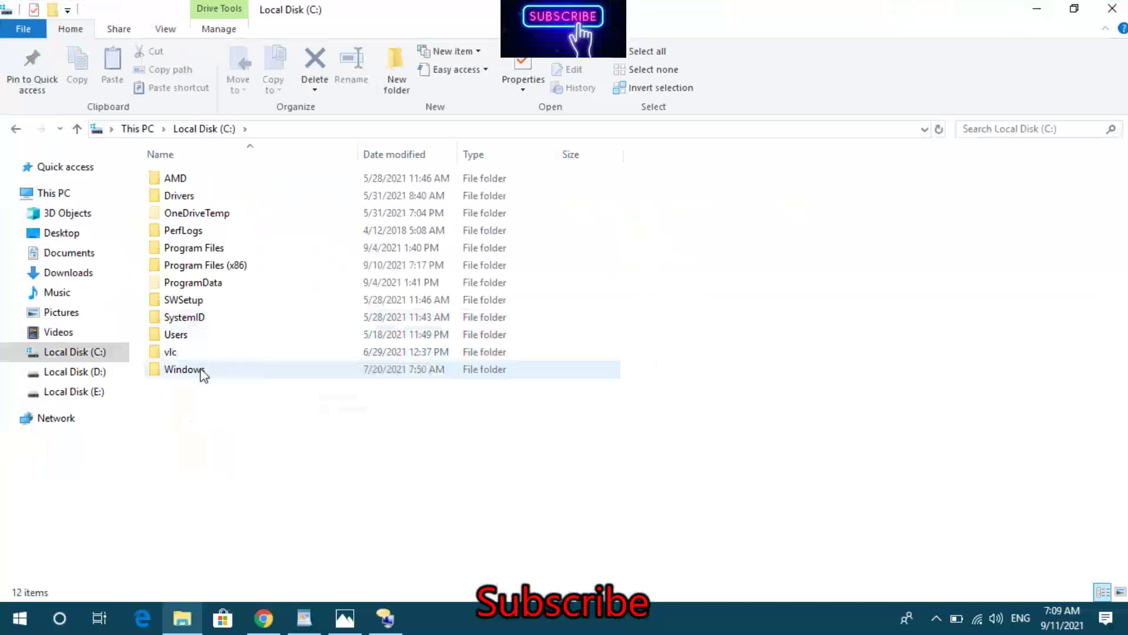
- Open the Windows folder and scroll down to select System32
{"action": "left_click", "coordinate": [246, 377]}
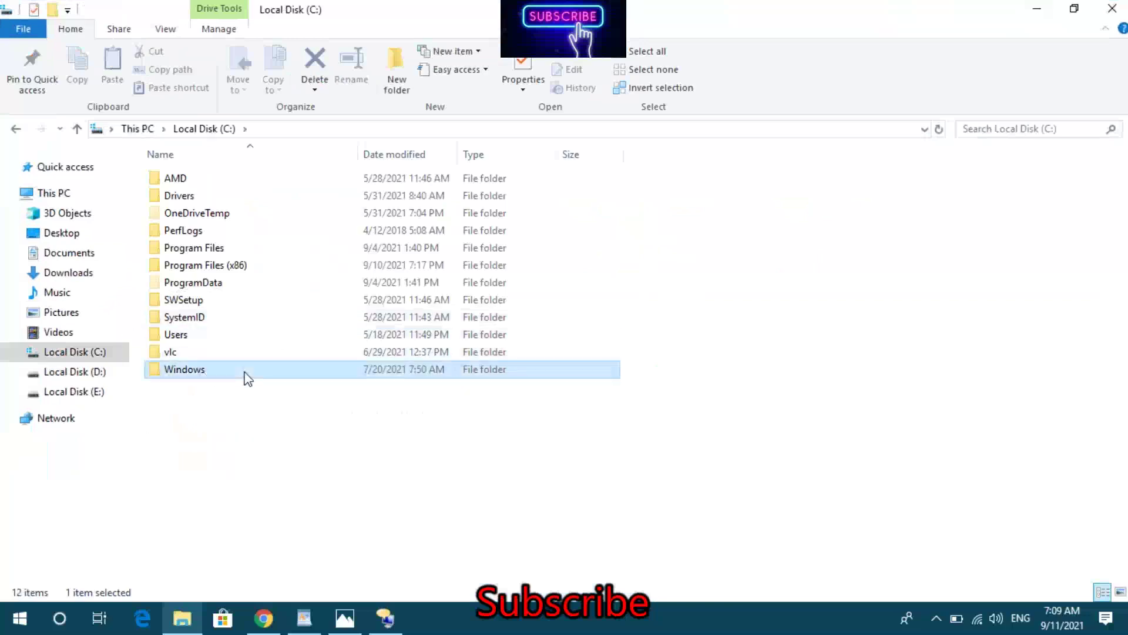
{"action": "double_click", "coordinate": [247, 378]}
{"action": "scroll", "coordinate": [247, 378], "scroll_direction": "down", "scroll_amount": 10}
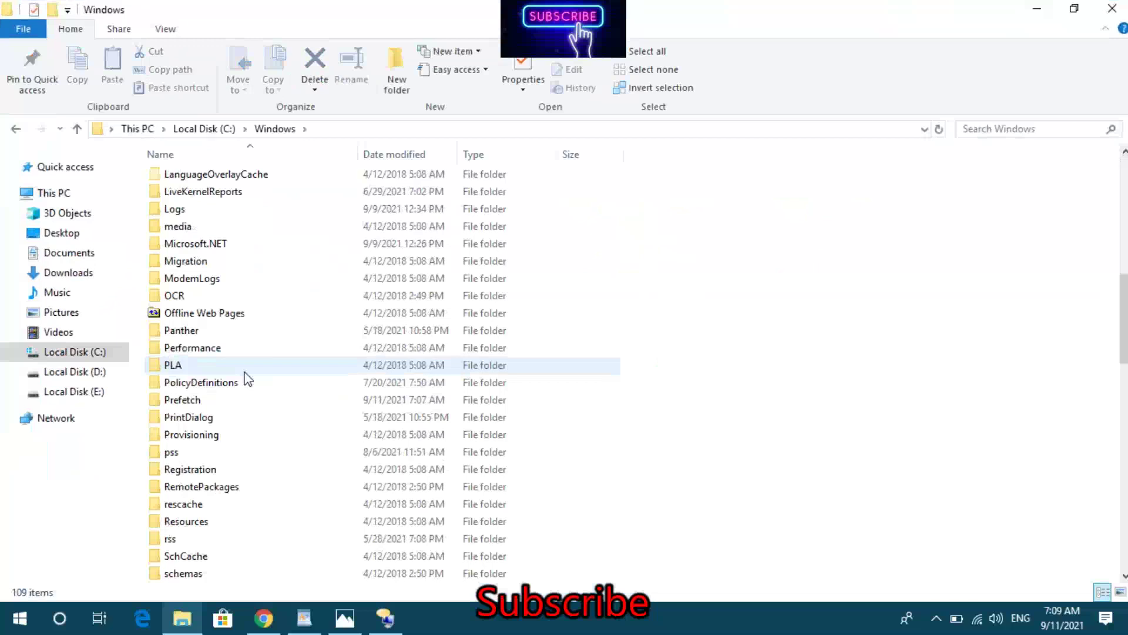
{"action": "scroll", "coordinate": [247, 378], "scroll_direction": "down", "scroll_amount": 4}
{"action": "left_click", "coordinate": [246, 378]}
{"action": "scroll", "coordinate": [247, 378], "scroll_direction": "down", "scroll_amount": 1}
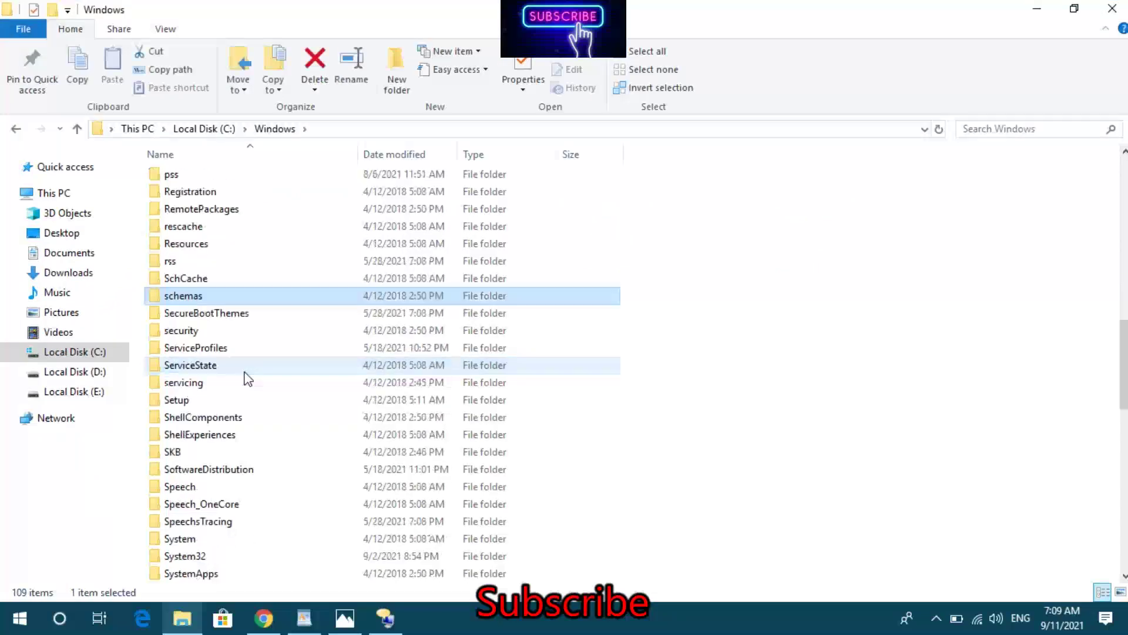
{"action": "scroll", "coordinate": [247, 378], "scroll_direction": "down", "scroll_amount": 3}
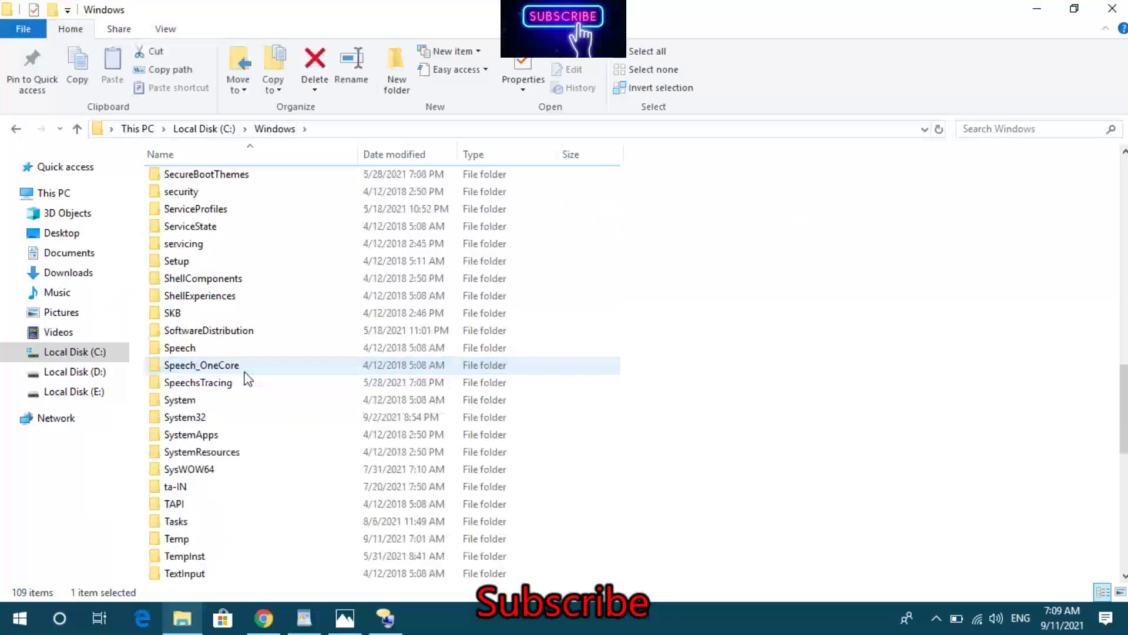
{"action": "left_click", "coordinate": [204, 418]}
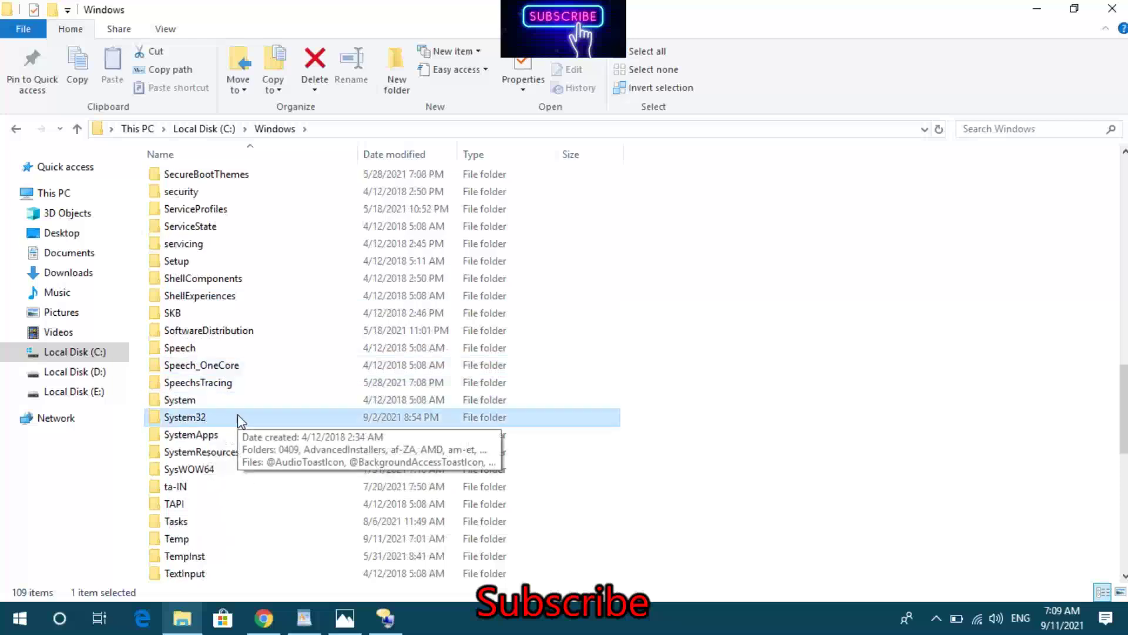
{"action": "double_click", "coordinate": [239, 420]}
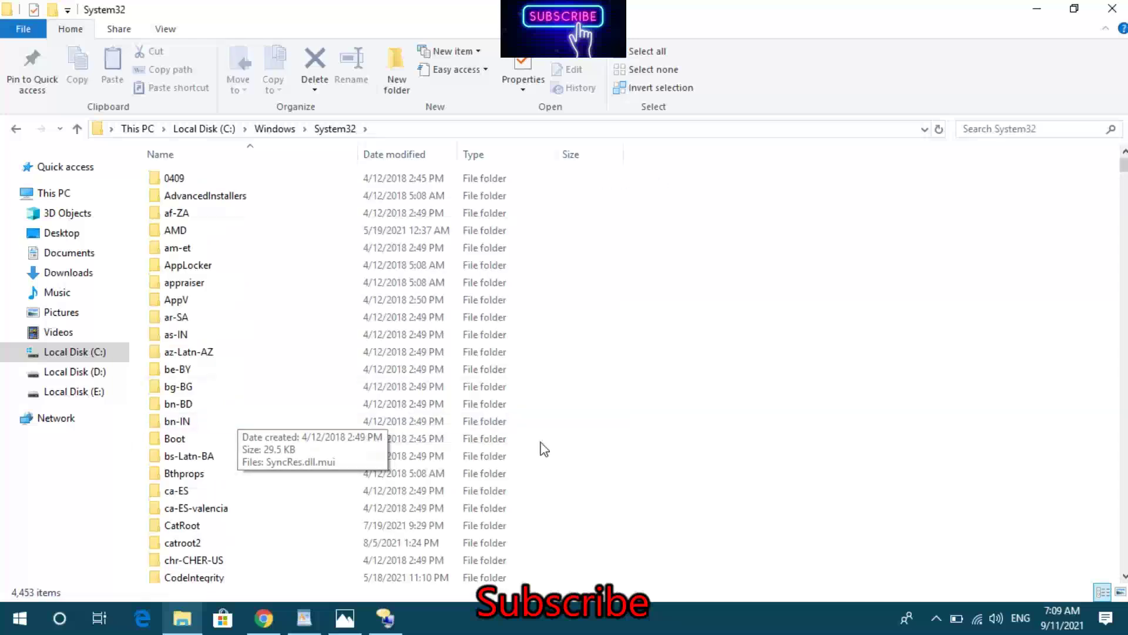
- Scroll through System32 down to the msvcp and msvcr DLLs such as msvcrt.dll
{"action": "scroll", "coordinate": [544, 449], "scroll_direction": "down", "scroll_amount": 20}
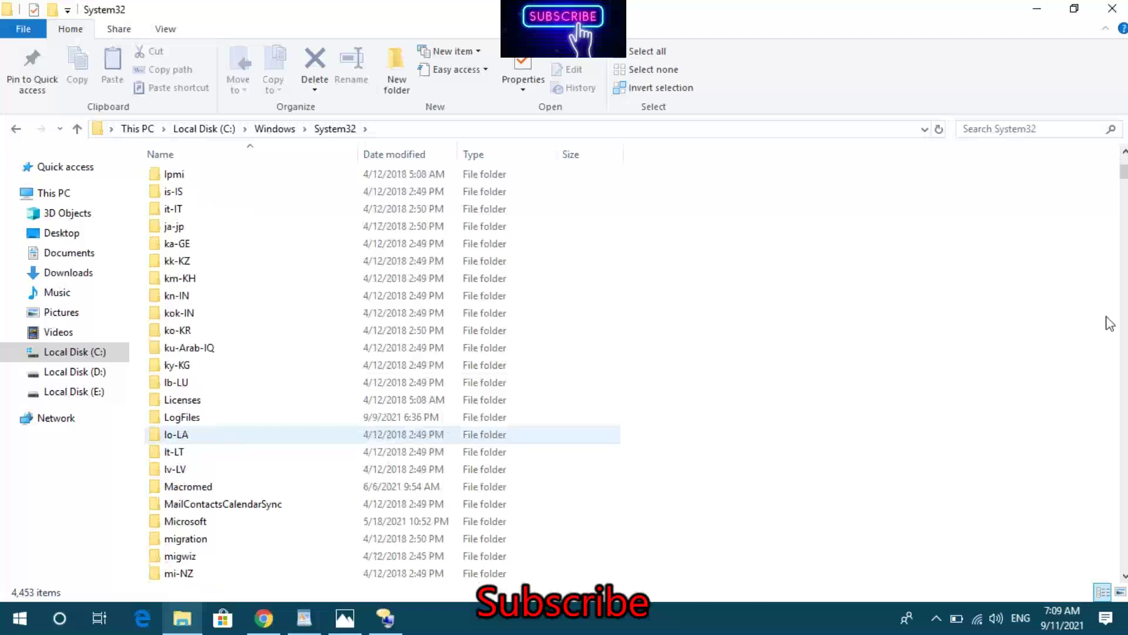
{"action": "left_click_drag", "start_coordinate": [1123, 173], "coordinate": [1123, 378]}
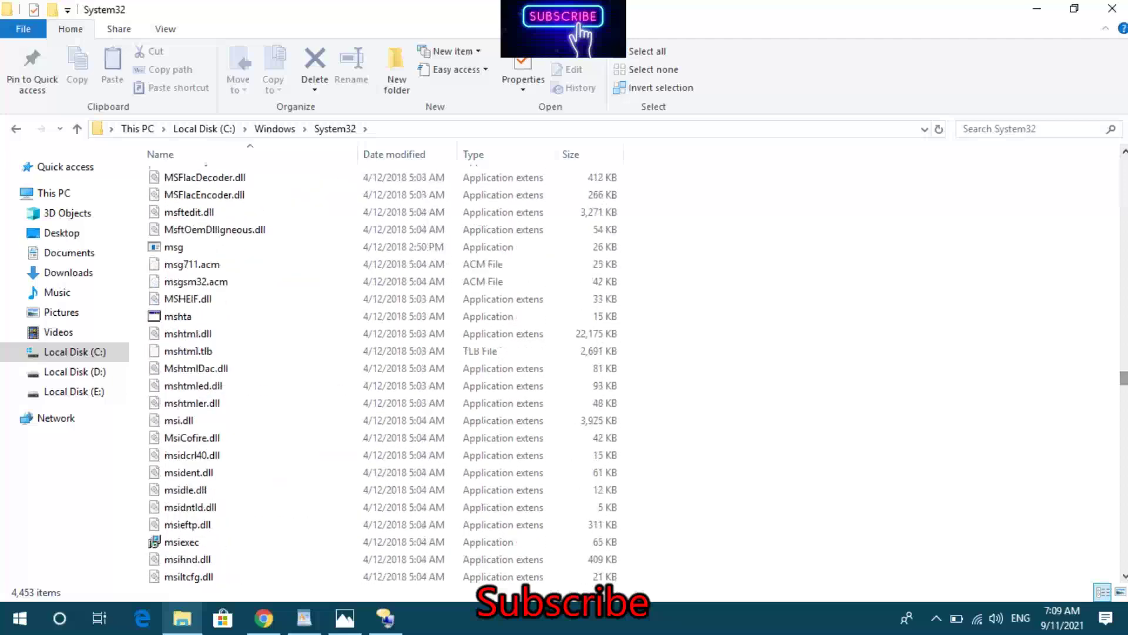
{"action": "scroll", "coordinate": [644, 449], "scroll_direction": "down", "scroll_amount": 10}
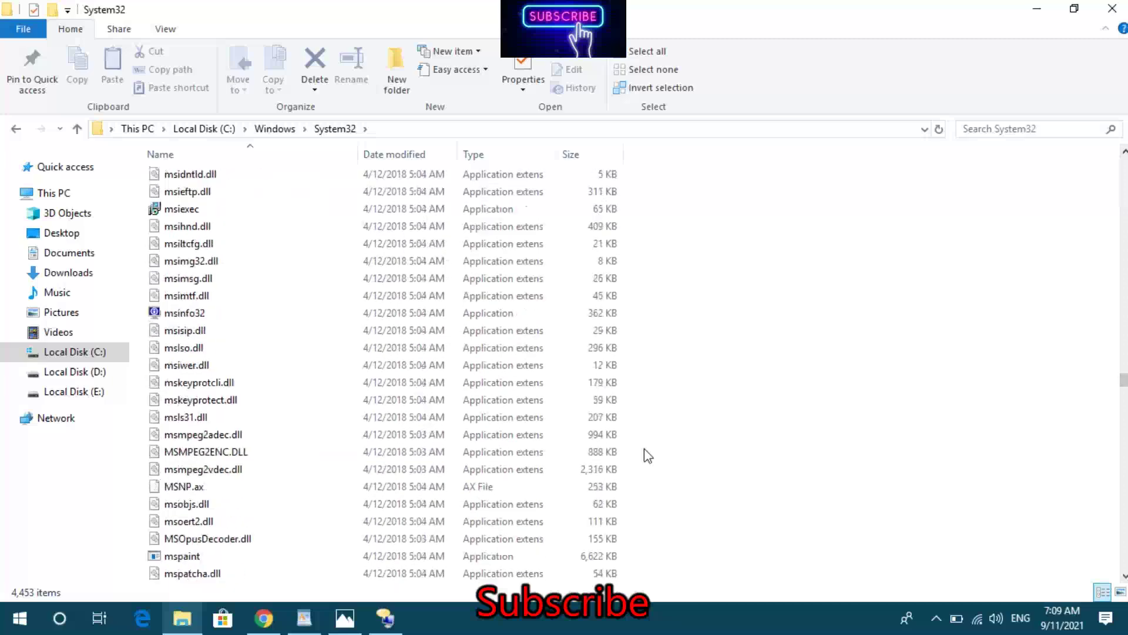
{"action": "scroll", "coordinate": [644, 449], "scroll_direction": "down", "scroll_amount": 9}
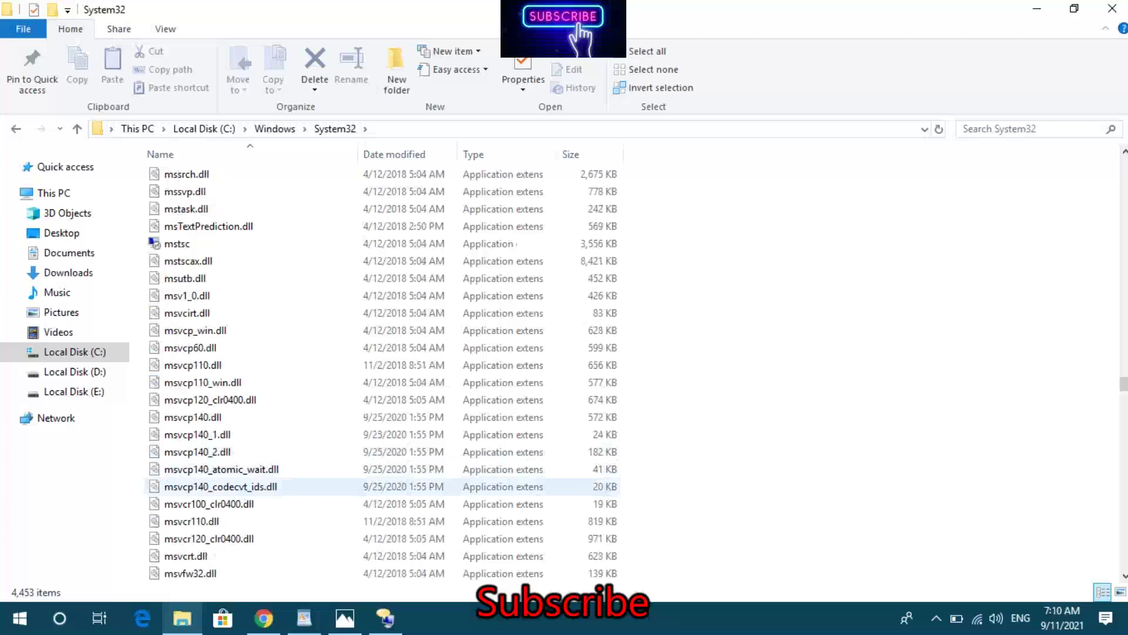
- Recheck the DLL name in the screenshot, then bring up msvcr110.dll's Delete option and cancel
{"action": "left_click", "coordinate": [345, 618]}
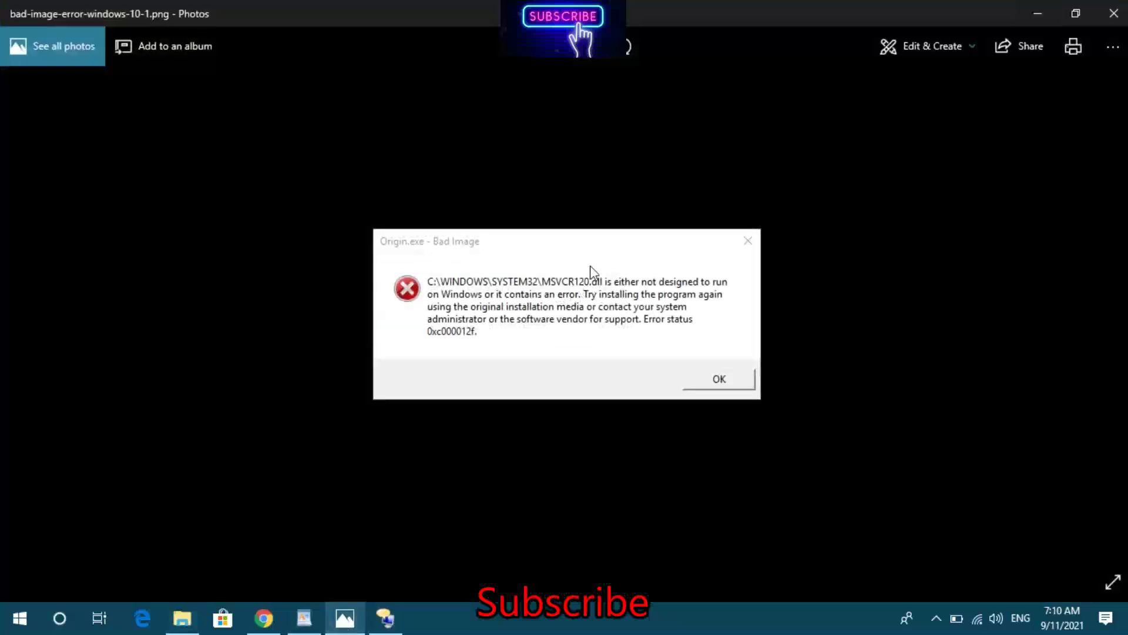
{"action": "left_click", "coordinate": [1045, 2]}
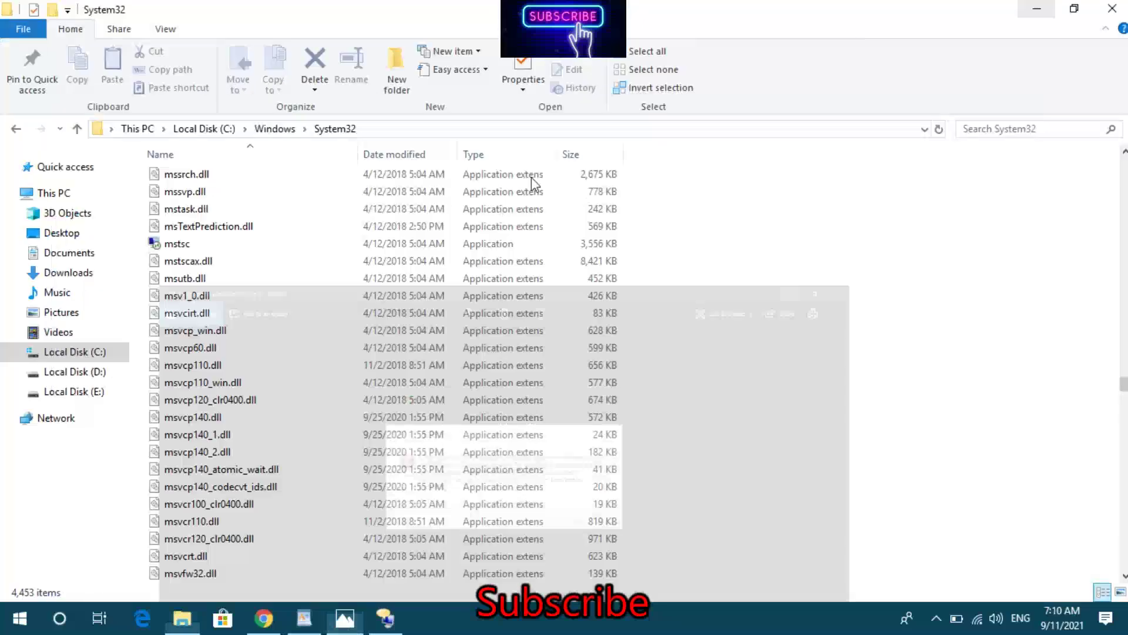
{"action": "left_click", "coordinate": [191, 540]}
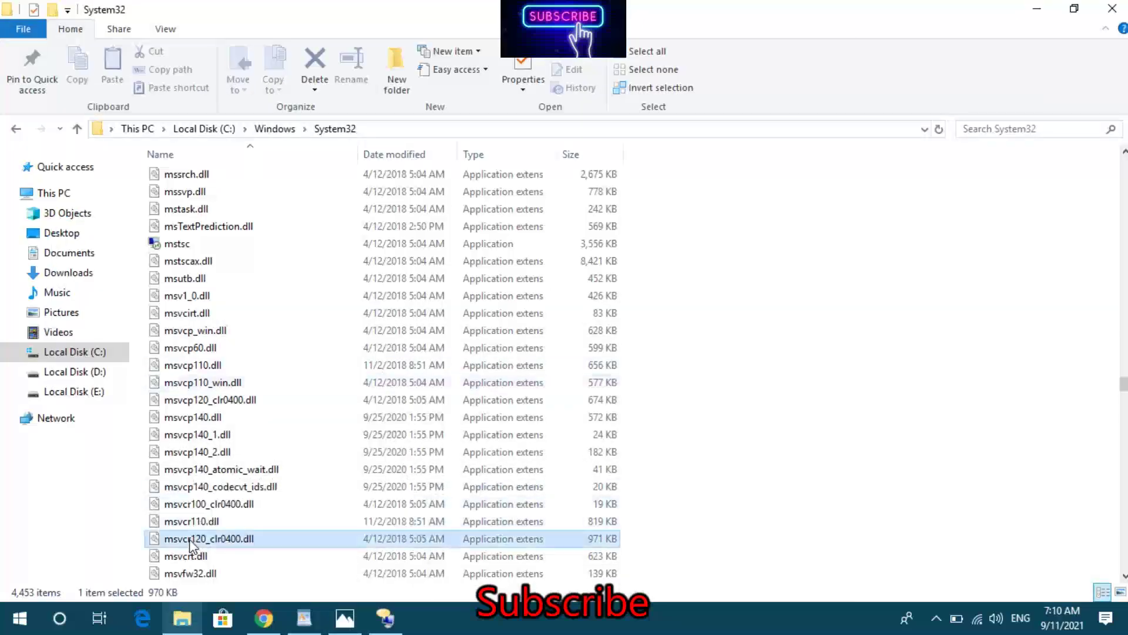
{"action": "left_click", "coordinate": [195, 524]}
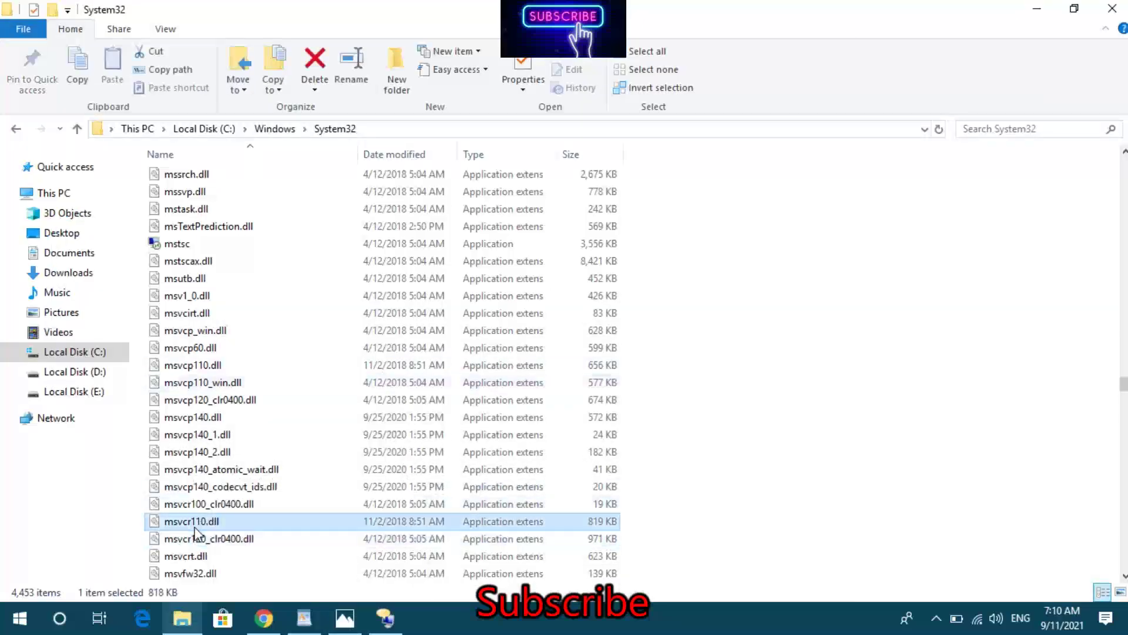
{"action": "right_click", "coordinate": [195, 525]}
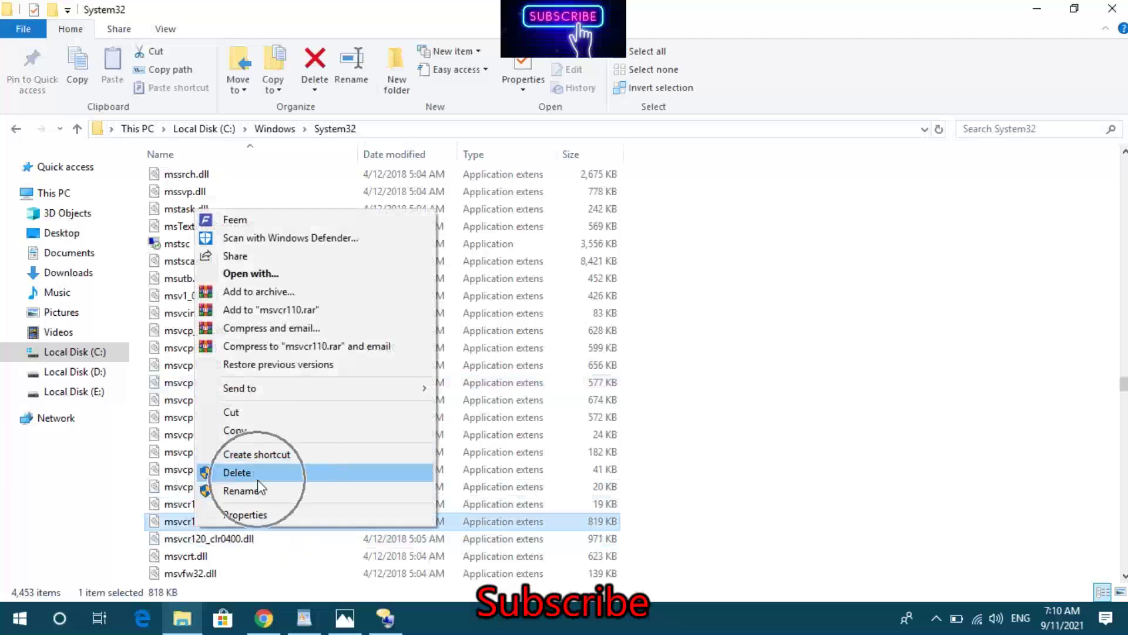
{"action": "left_click", "coordinate": [786, 347]}
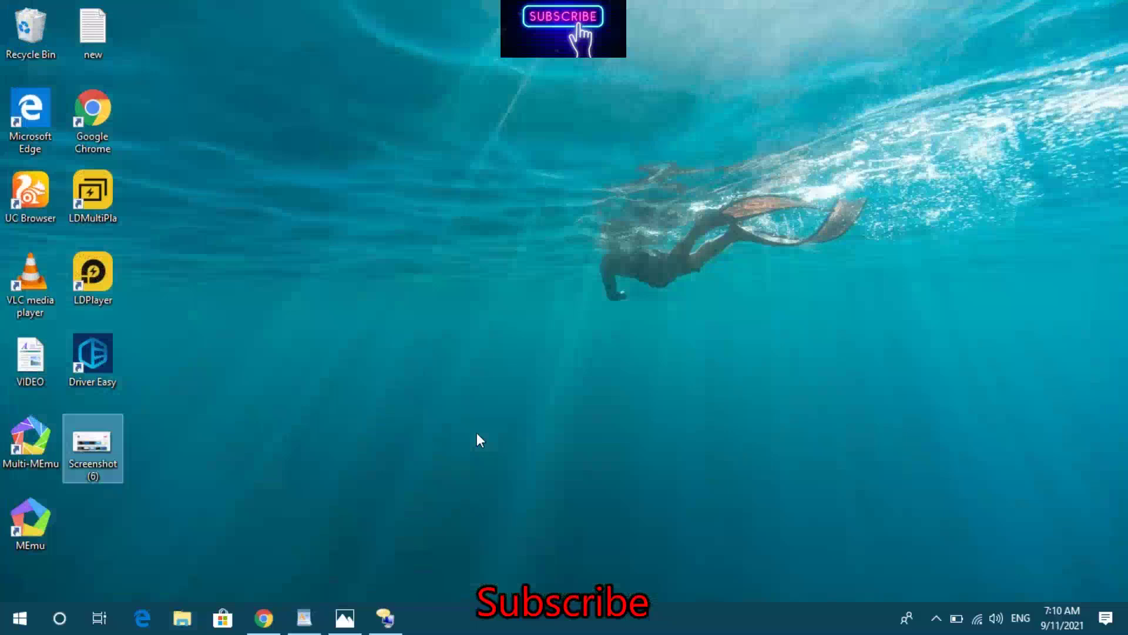
- Return to the VIDEO notes and read down through step 2 to 'paste system 32'
{"action": "left_click", "coordinate": [315, 614]}
{"action": "key", "text": "Down"}
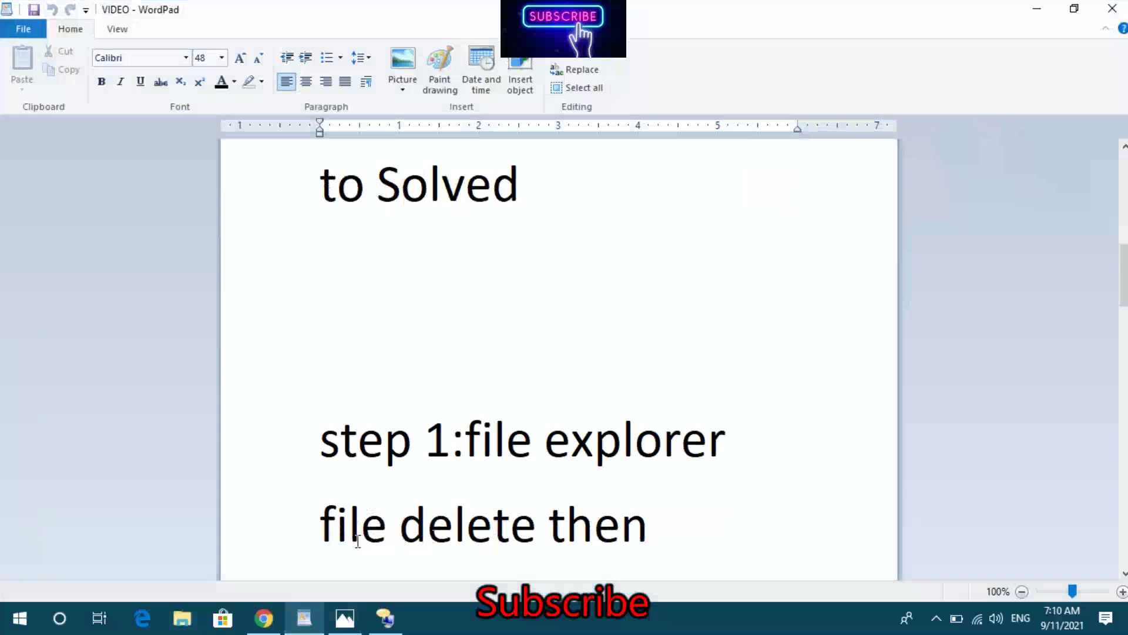
{"action": "key", "text": "Down"}
{"action": "key", "text": "Down"}
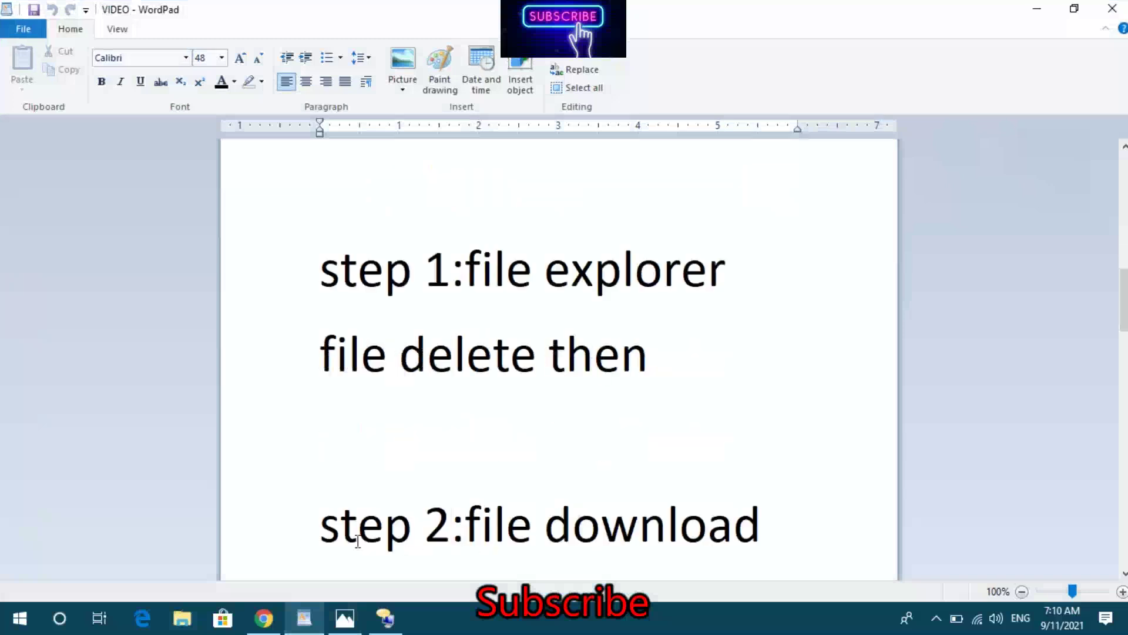
{"action": "key", "text": "Down"}
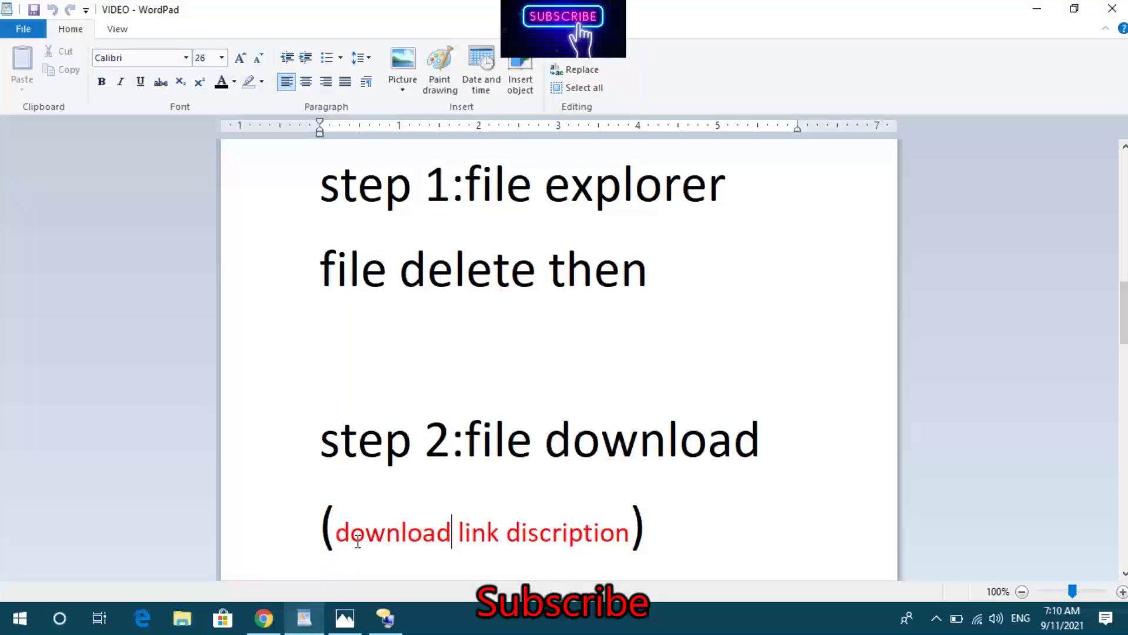
{"action": "key", "text": "Down"}
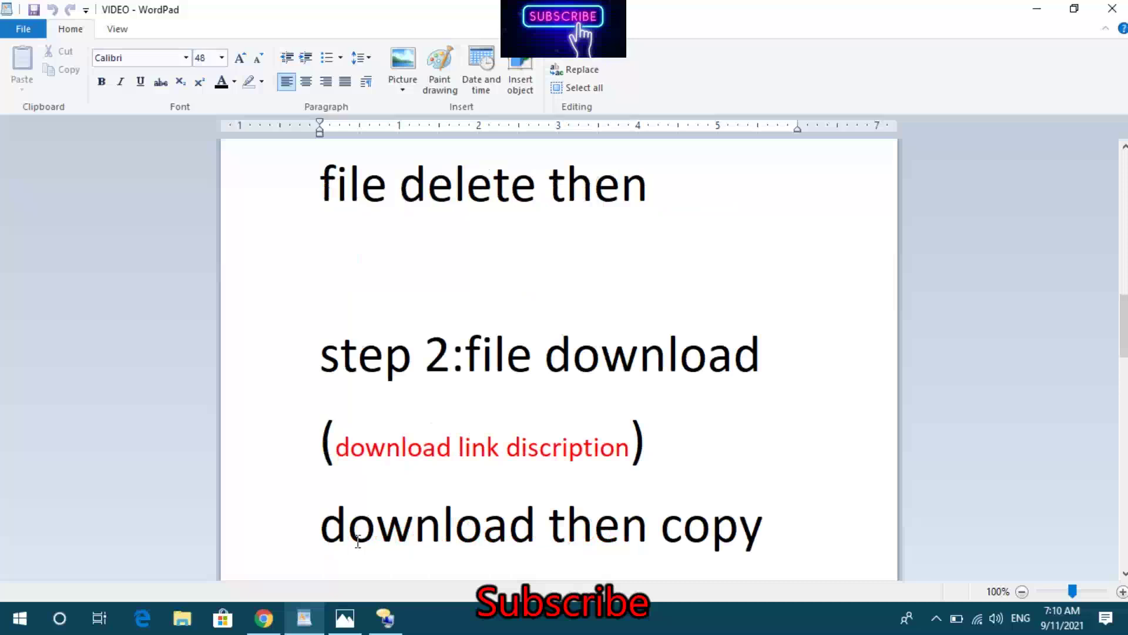
{"action": "key", "text": "Down"}
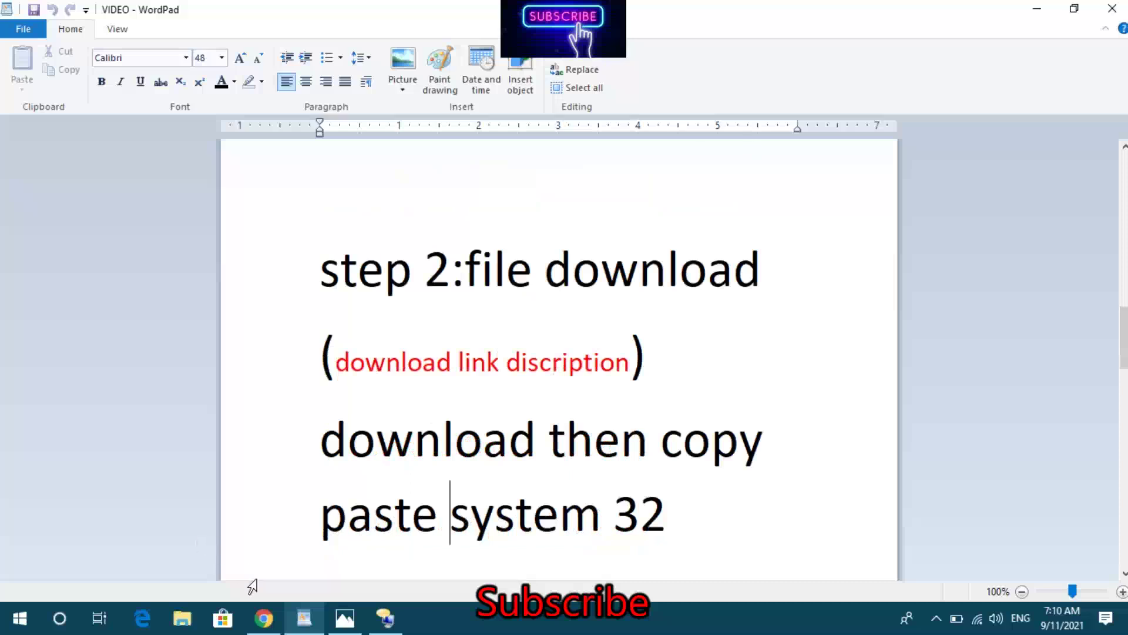
- Search DLL-files.com for mscvr120.dll after confirming the DLL name in the error screenshot
{"action": "mouse_move", "coordinate": [265, 622]}
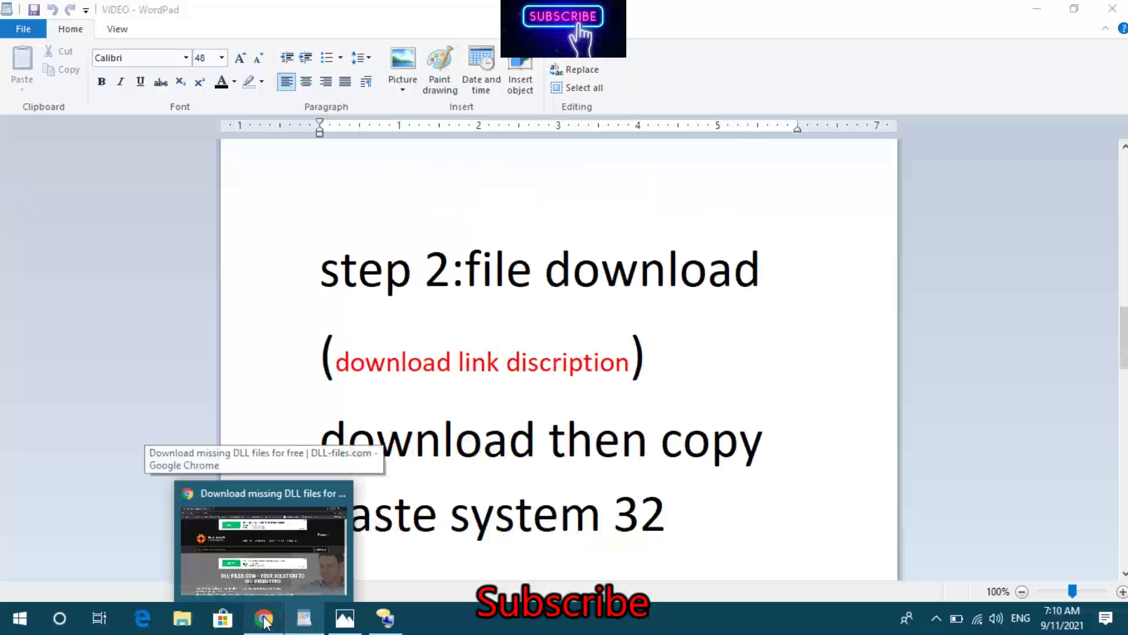
{"action": "left_click", "coordinate": [264, 532]}
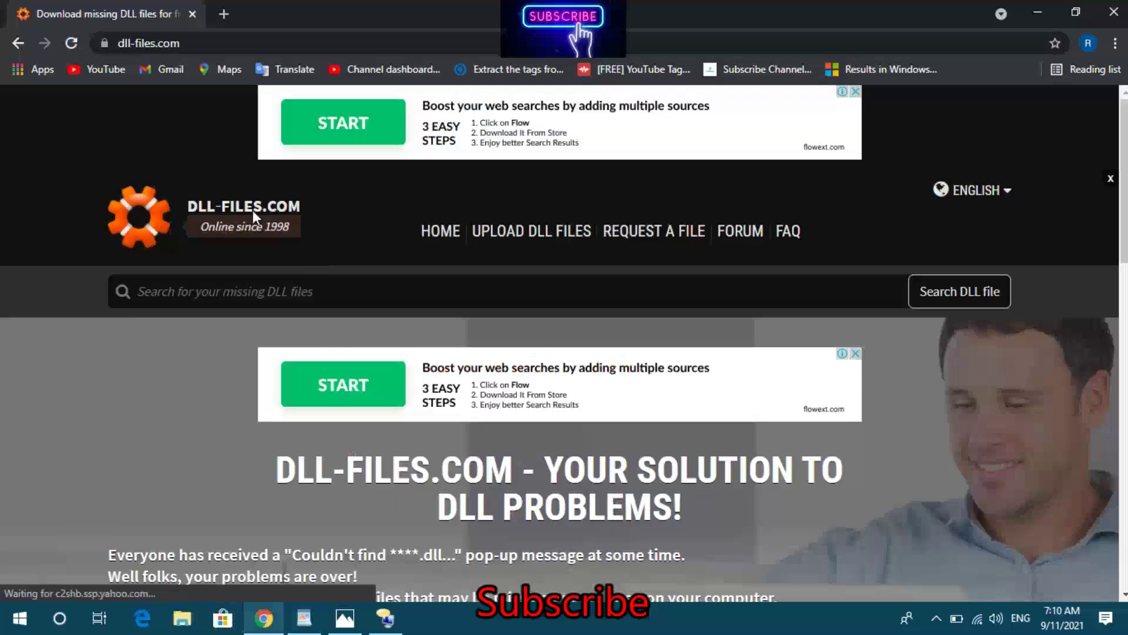
{"action": "left_click", "coordinate": [284, 302]}
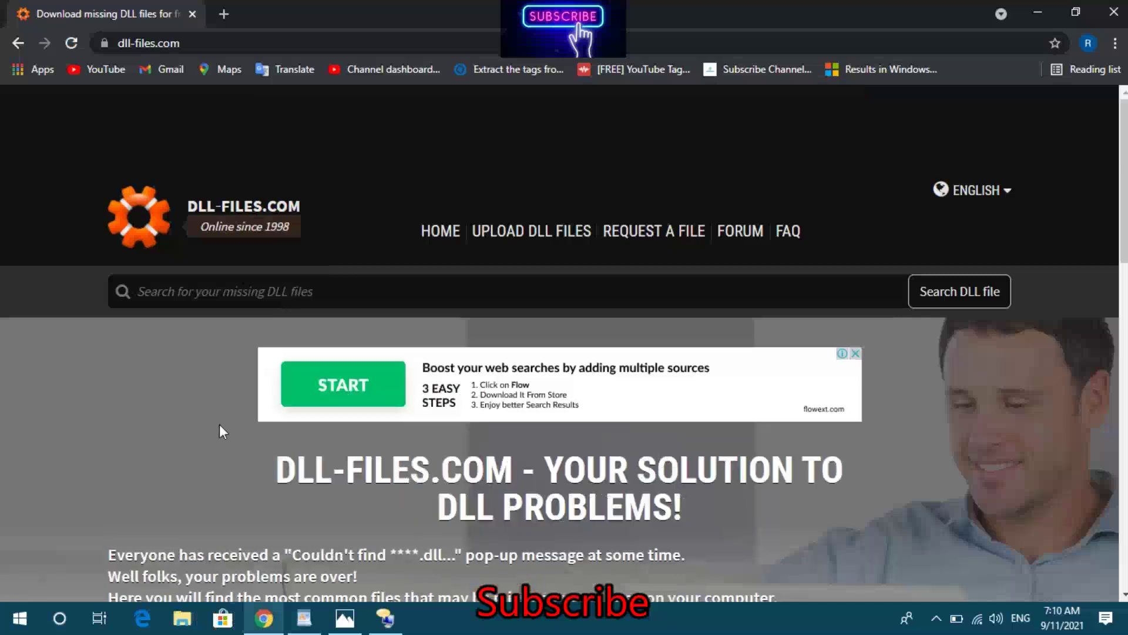
{"action": "left_click", "coordinate": [192, 481]}
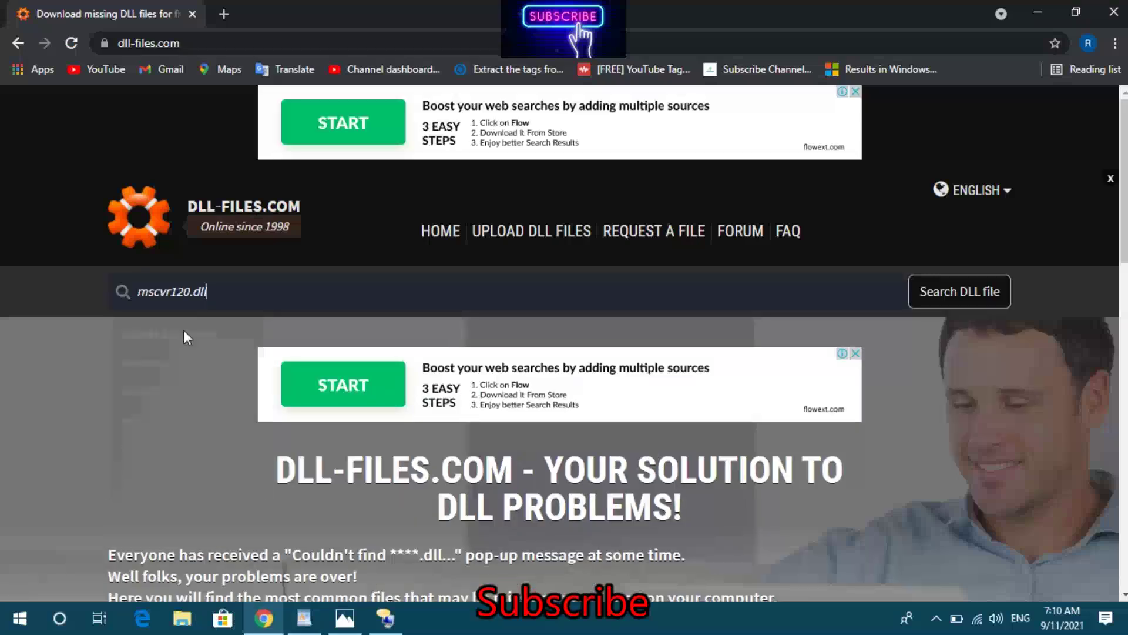
{"action": "left_click", "coordinate": [347, 611]}
{"action": "left_click", "coordinate": [944, 294]}
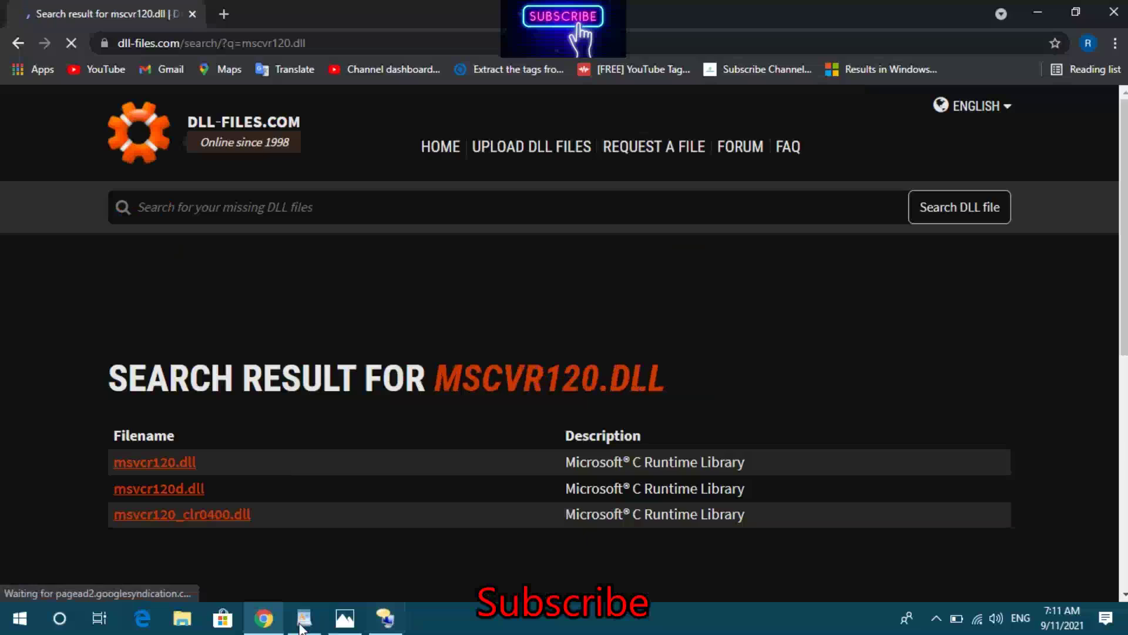
- Download the 32-bit msvcr120.dll version 12.0.40664.0, then close Chrome
{"action": "left_click", "coordinate": [163, 466]}
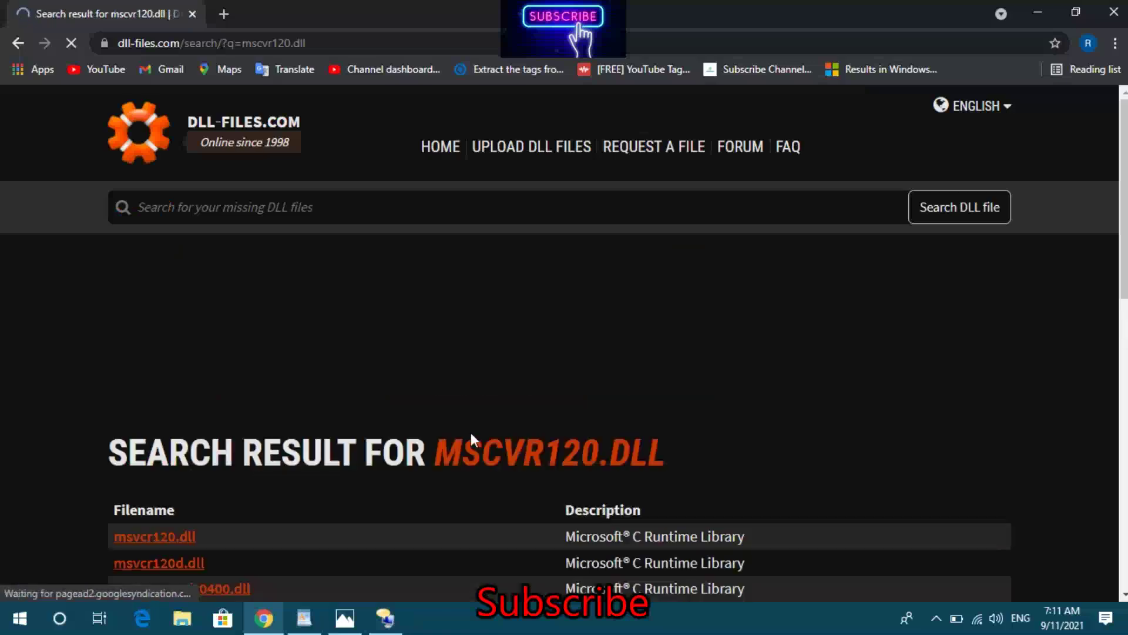
{"action": "scroll", "coordinate": [471, 432], "scroll_direction": "down", "scroll_amount": 5}
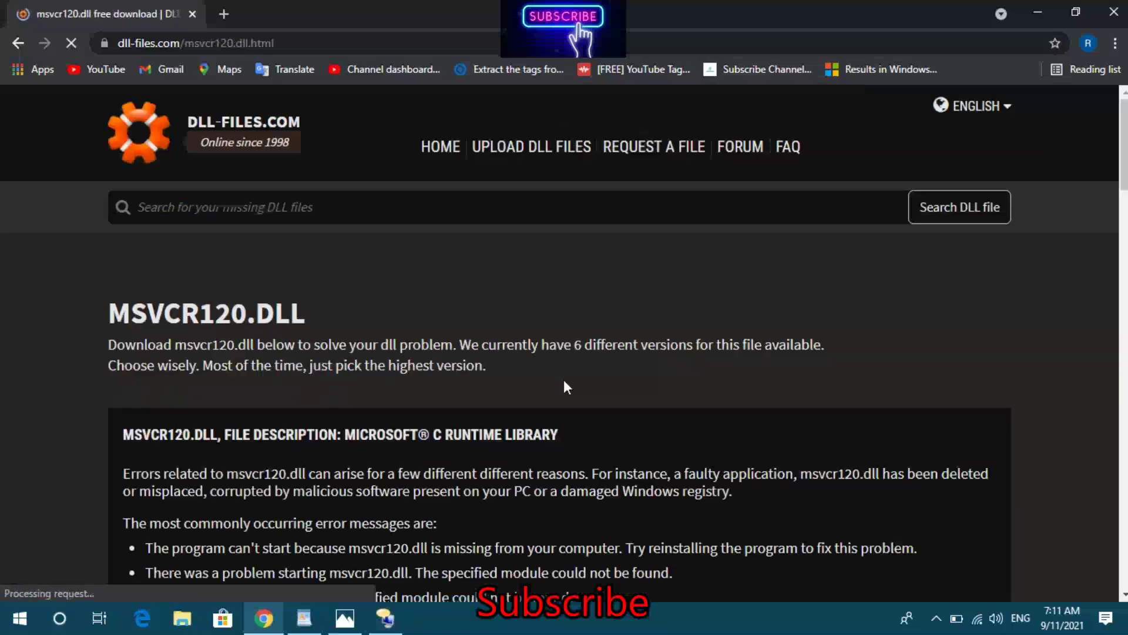
{"action": "scroll", "coordinate": [567, 387], "scroll_direction": "down", "scroll_amount": 6}
{"action": "scroll", "coordinate": [565, 386], "scroll_direction": "down", "scroll_amount": 6}
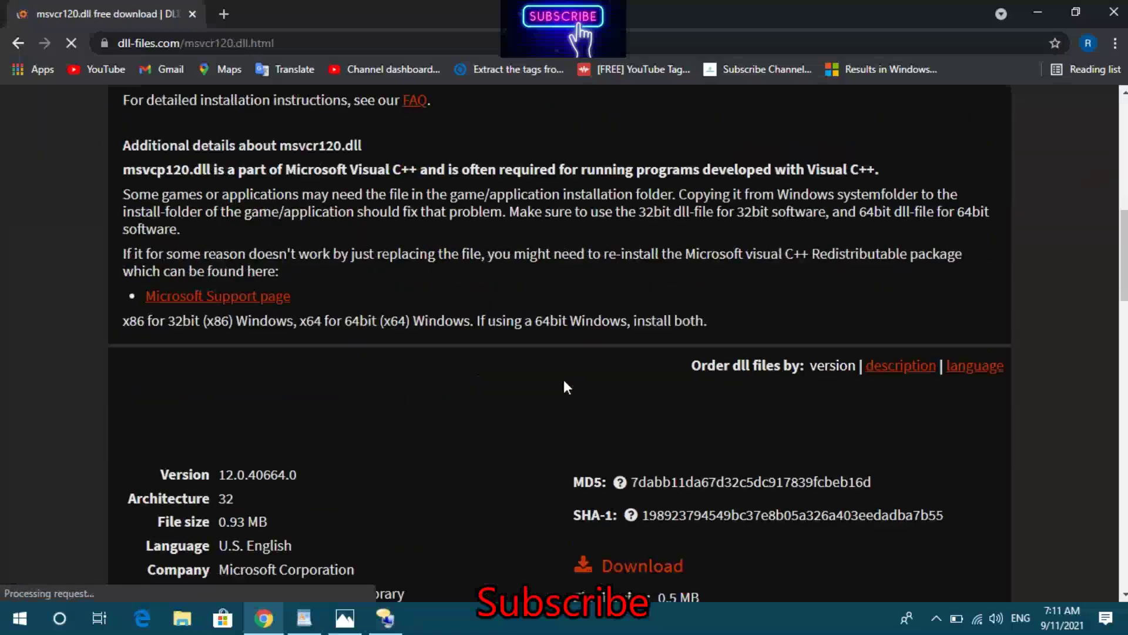
{"action": "left_click", "coordinate": [645, 413]}
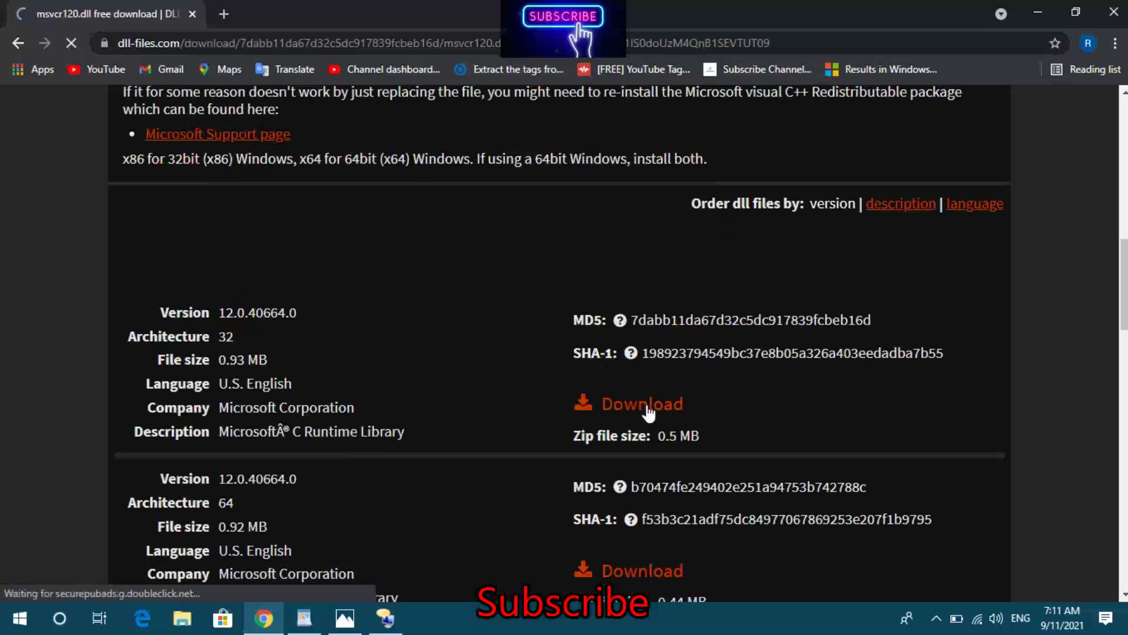
{"action": "left_click", "coordinate": [1114, 11]}
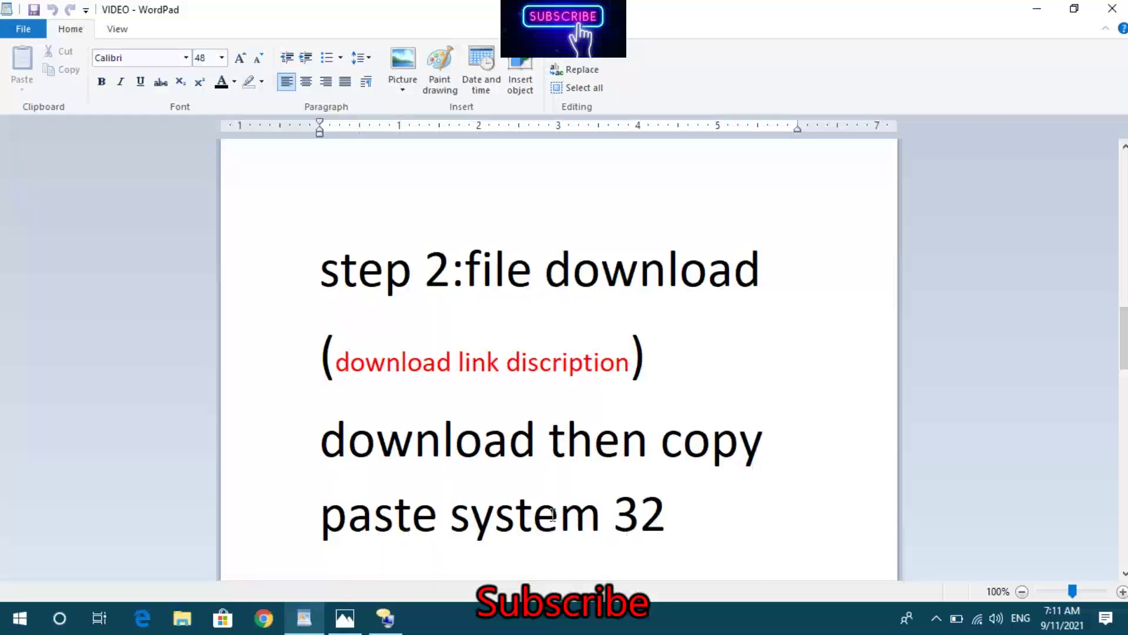
- Add a 'then' line below 'paste system 32', followed by a blank line for step 3
{"action": "left_click", "coordinate": [652, 516]}
{"action": "key", "text": "Return"}
{"action": "type", "text": "then"}
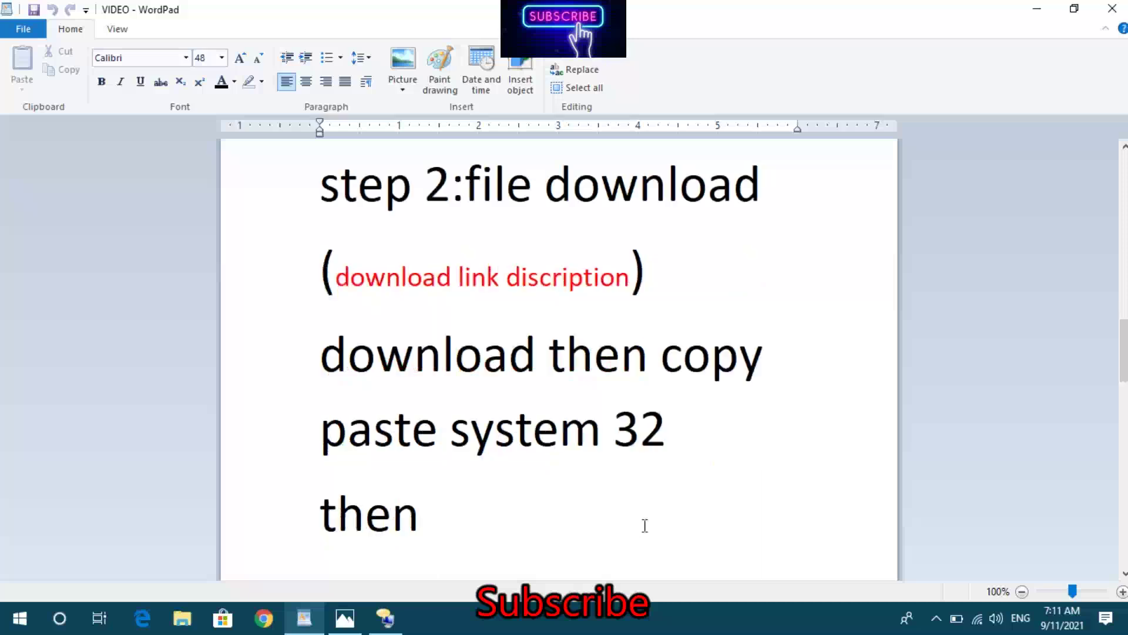
{"action": "key", "text": "Return"}
{"action": "key", "text": "Return"}
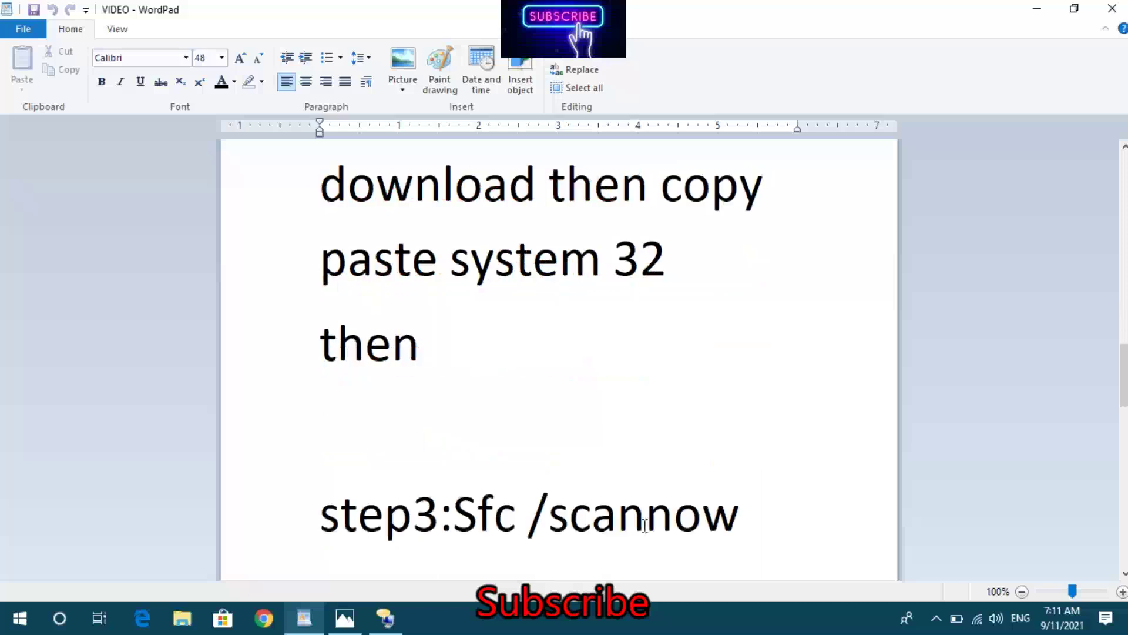
- Minimize WordPad, search for cmd and run Command Prompt as administrator
{"action": "left_click", "coordinate": [1037, 9]}
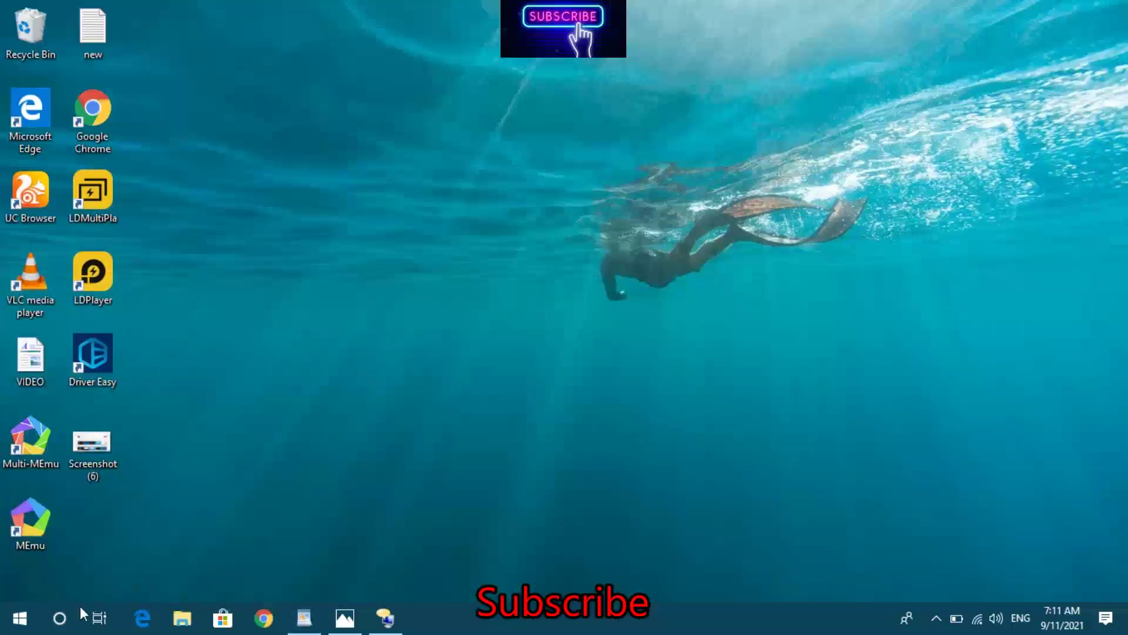
{"action": "left_click", "coordinate": [61, 618]}
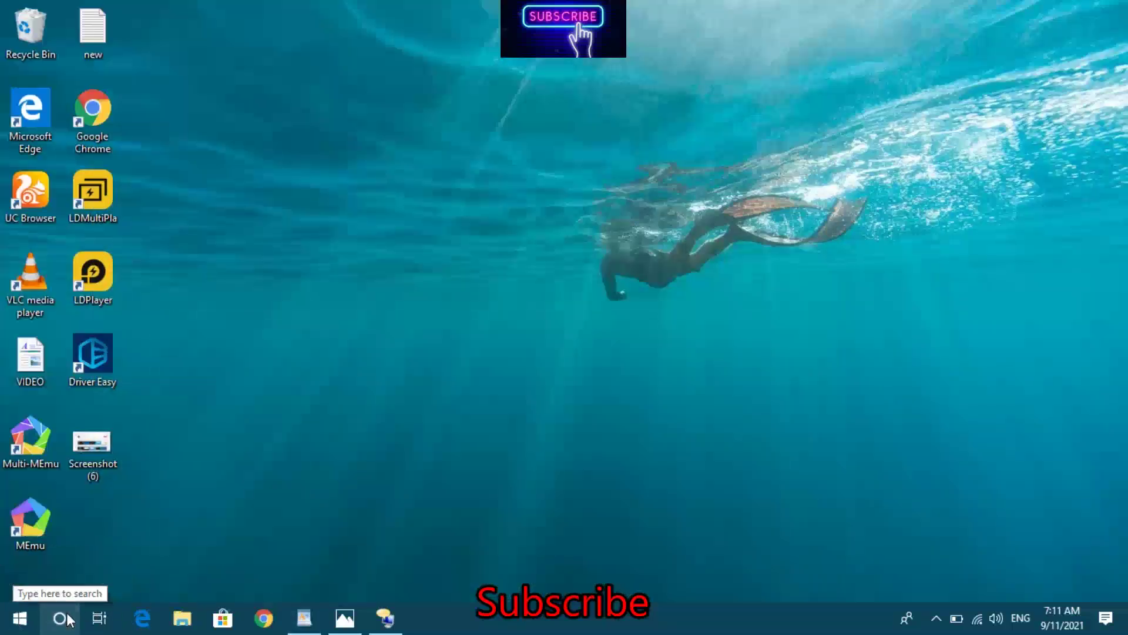
{"action": "type", "text": "cmd"}
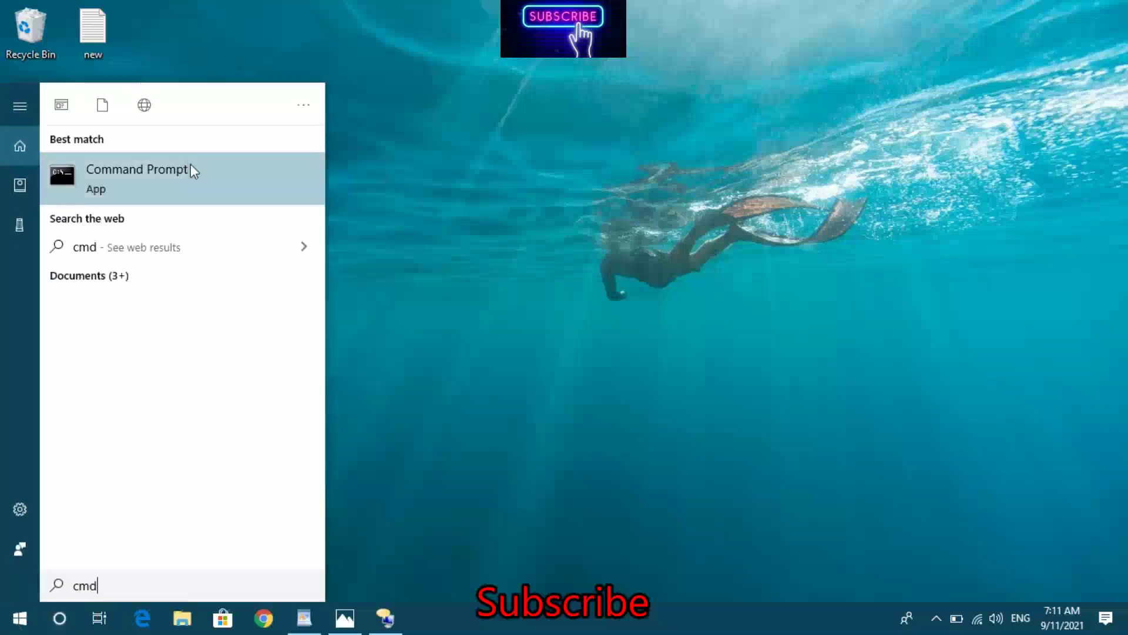
{"action": "right_click", "coordinate": [192, 170]}
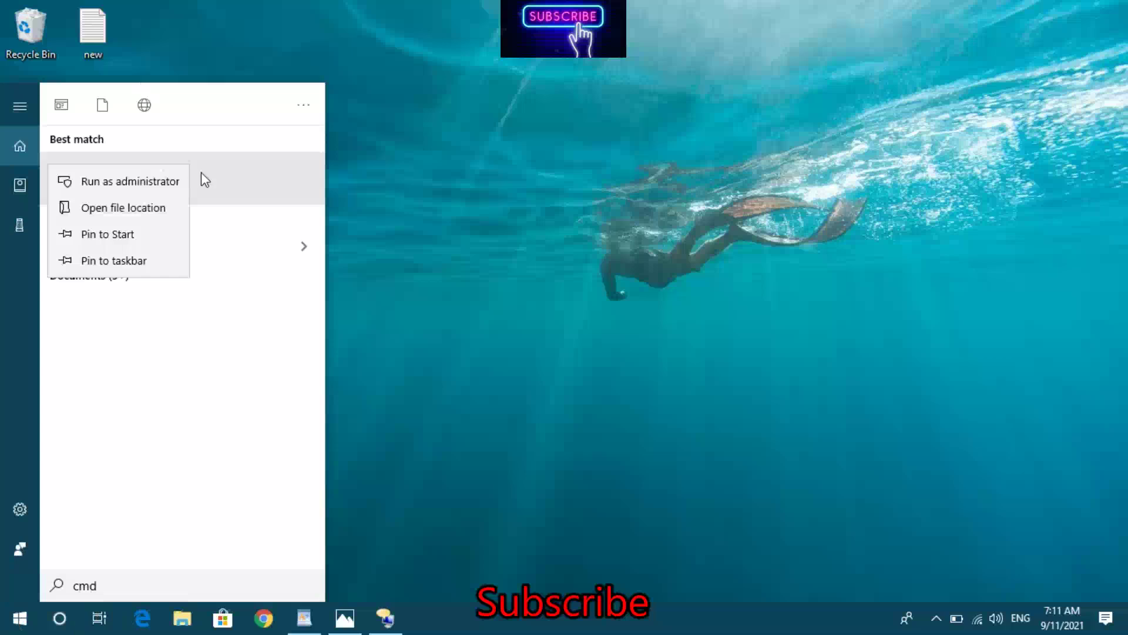
{"action": "left_click", "coordinate": [164, 182]}
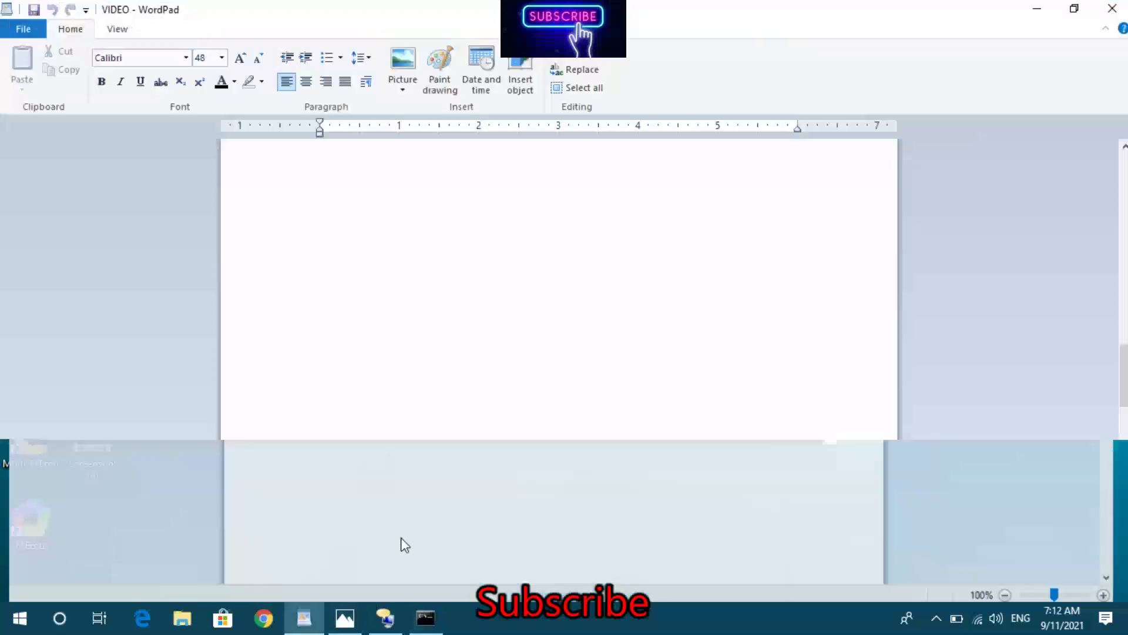
- Copy the 'Sfc /scannow' command from the WordPad notes
{"action": "left_click", "coordinate": [400, 537]}
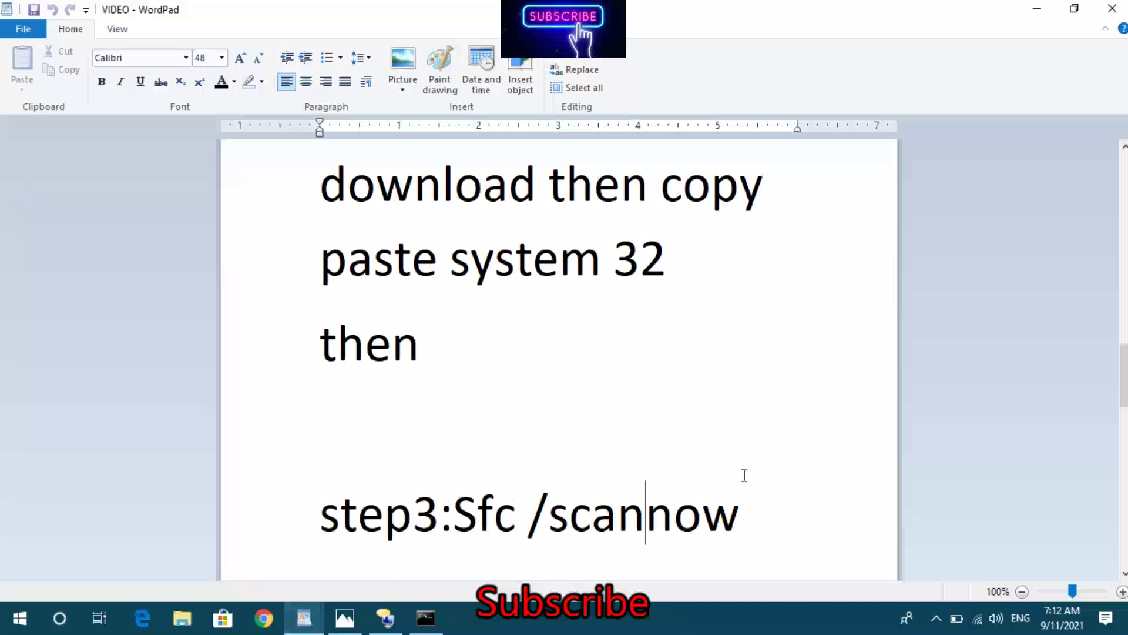
{"action": "double_click", "coordinate": [752, 520]}
{"action": "left_click", "coordinate": [470, 508], "text": "shift"}
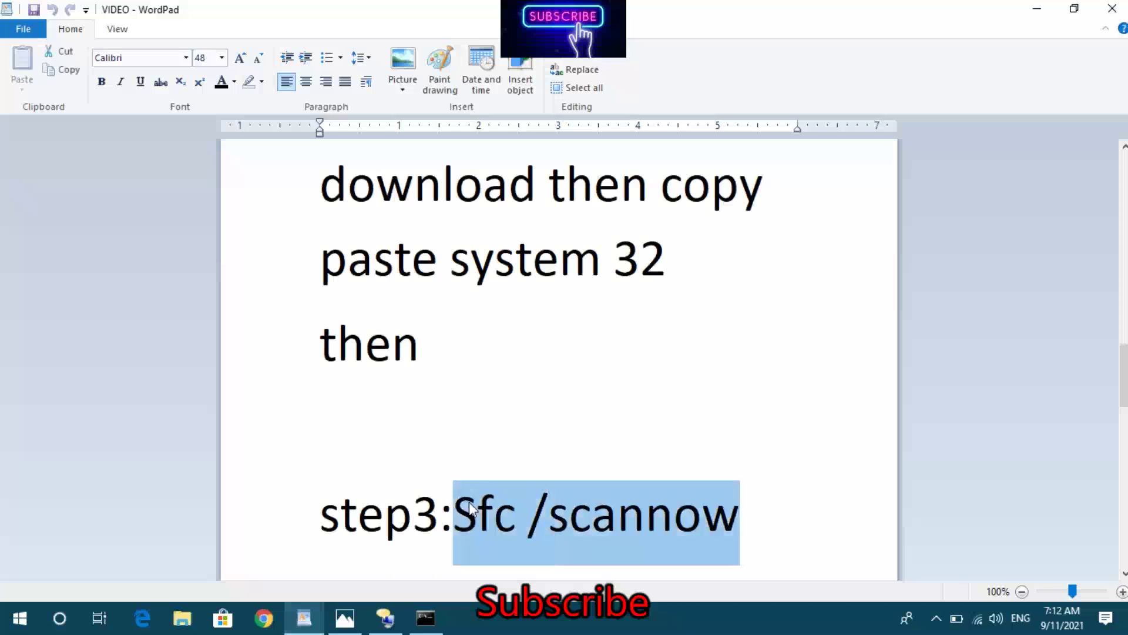
{"action": "right_click", "coordinate": [472, 504]}
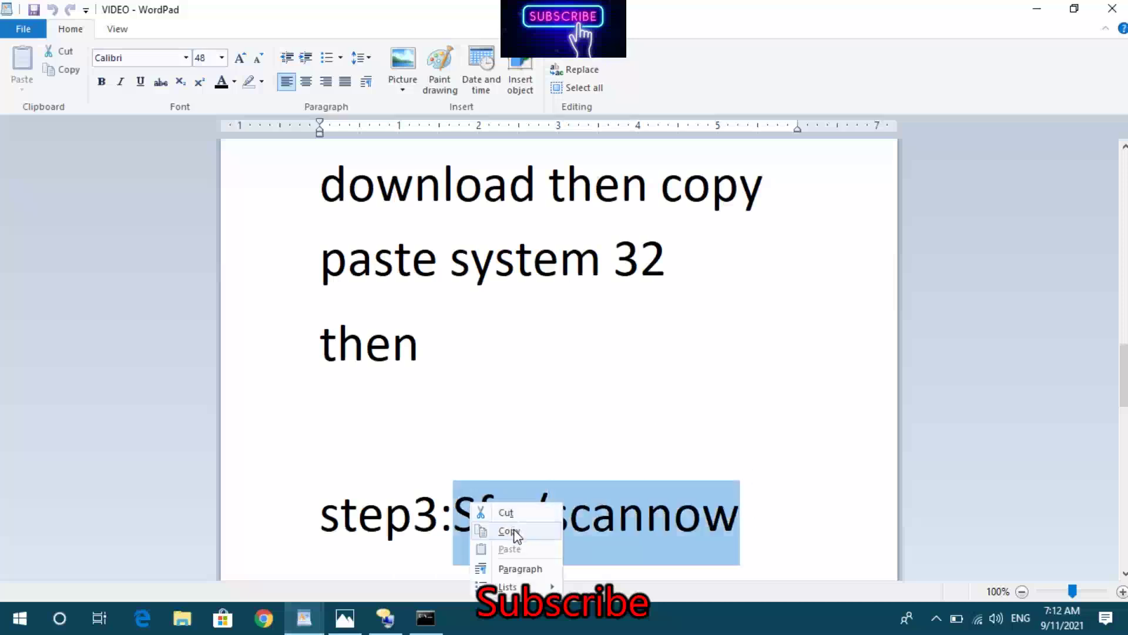
{"action": "left_click", "coordinate": [515, 532]}
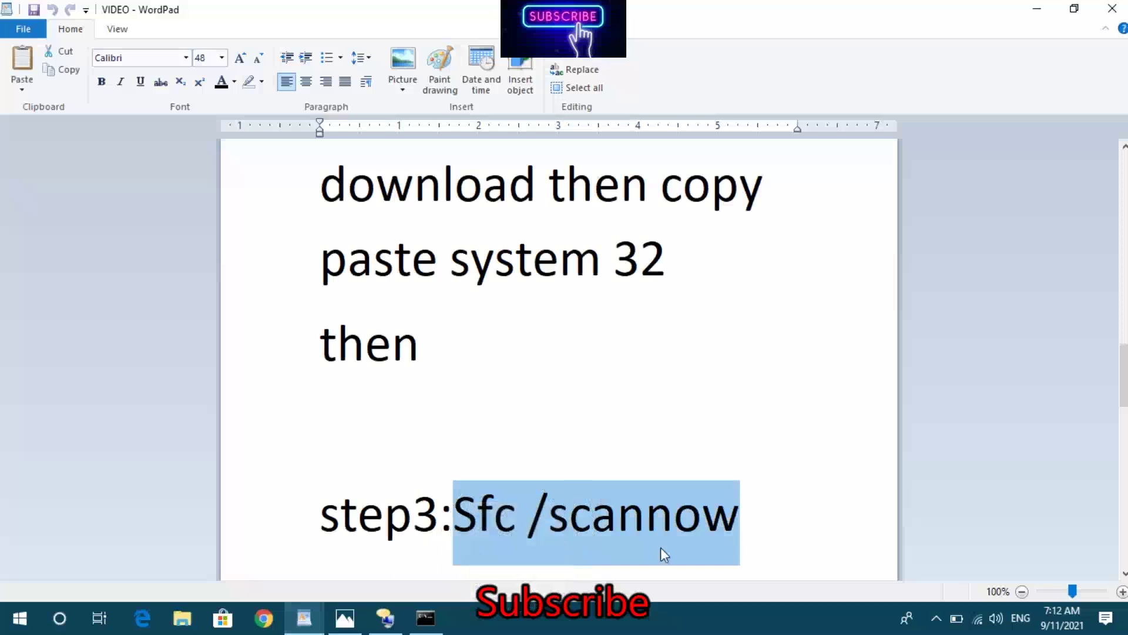
- Enter 'paste' at the administrator Command Prompt, then close that window
{"action": "left_click", "coordinate": [424, 623]}
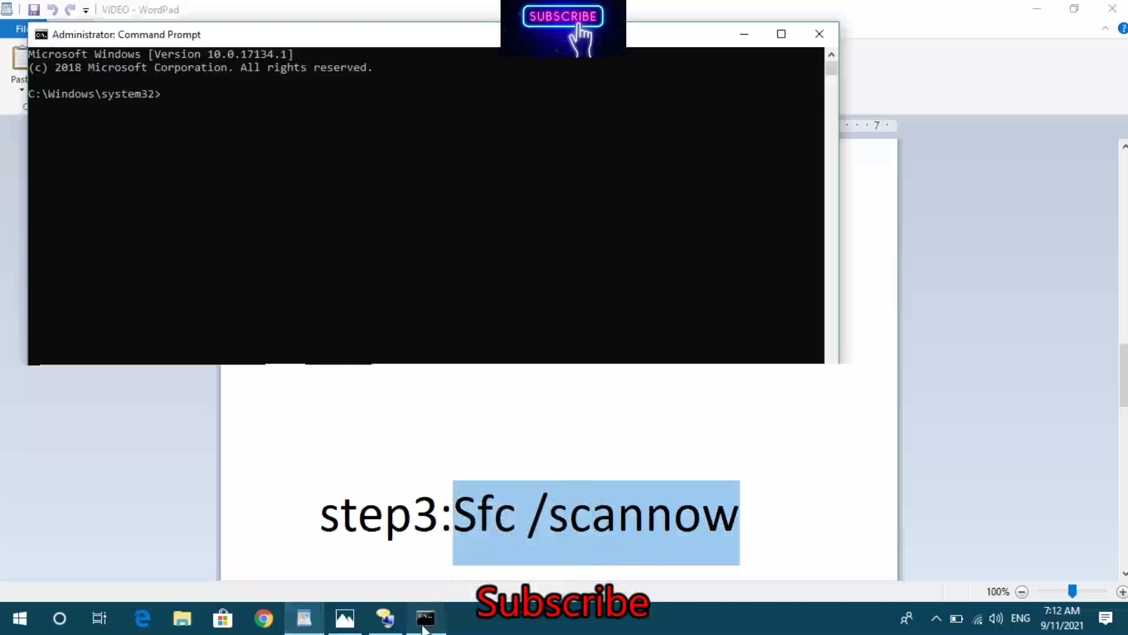
{"action": "type", "text": "paste"}
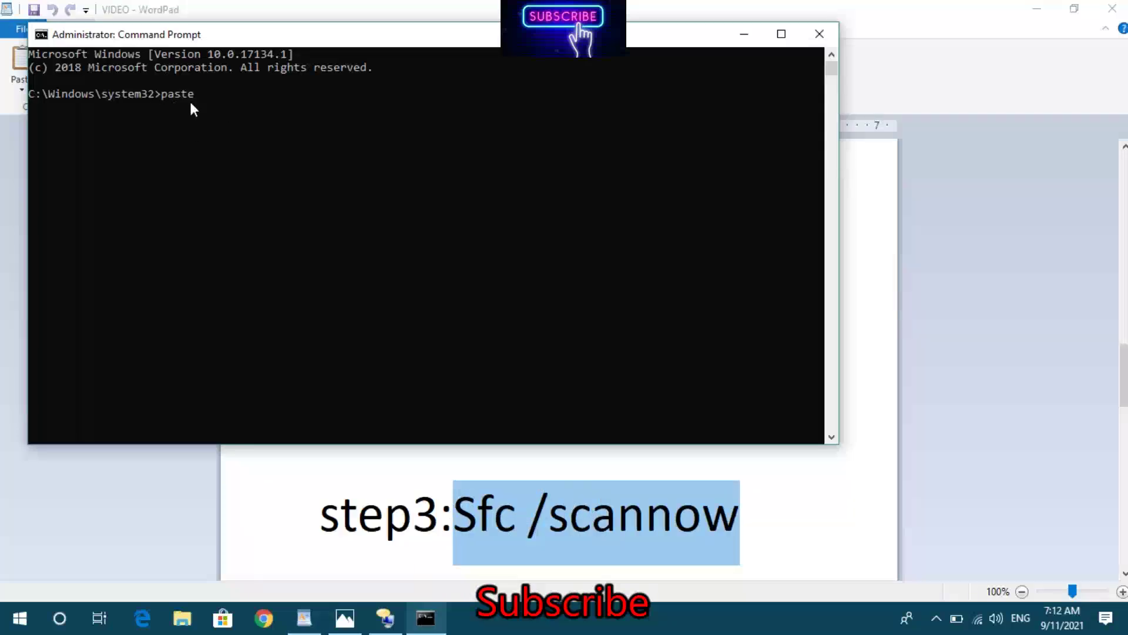
{"action": "left_click", "coordinate": [819, 34]}
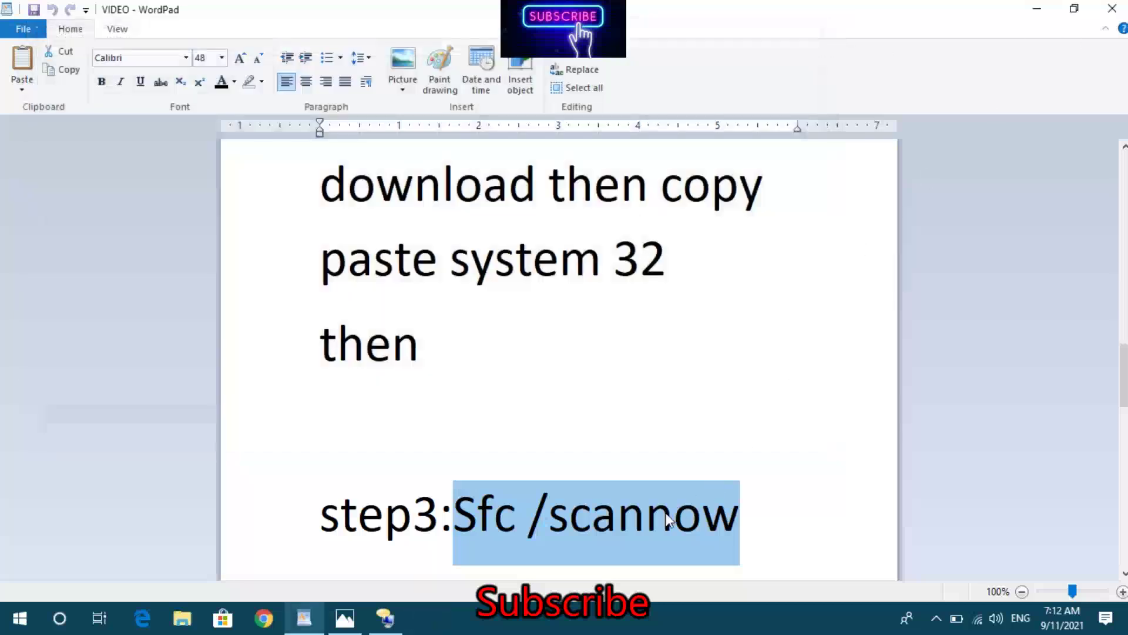
- Add a new 'then' line below the step3:Sfc /scannow line
{"action": "left_click", "coordinate": [668, 517]}
{"action": "key", "text": "End"}
{"action": "key", "text": "Return"}
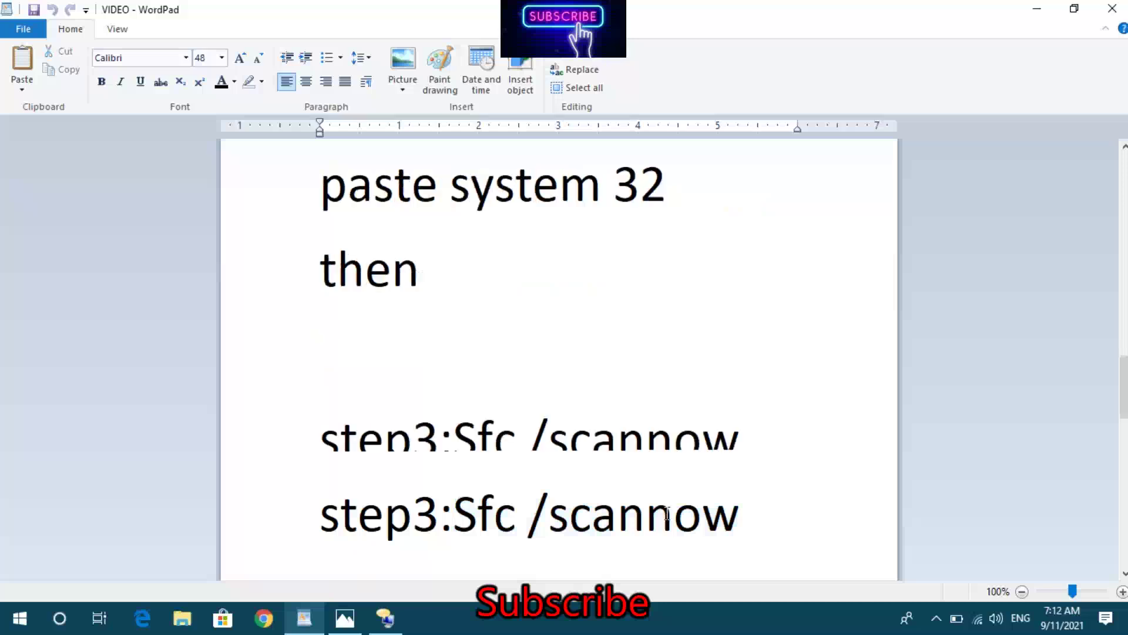
{"action": "type", "text": "then"}
- After a blank line, paste the red 'restart your laptop' line twice
{"action": "left_click", "coordinate": [667, 513]}
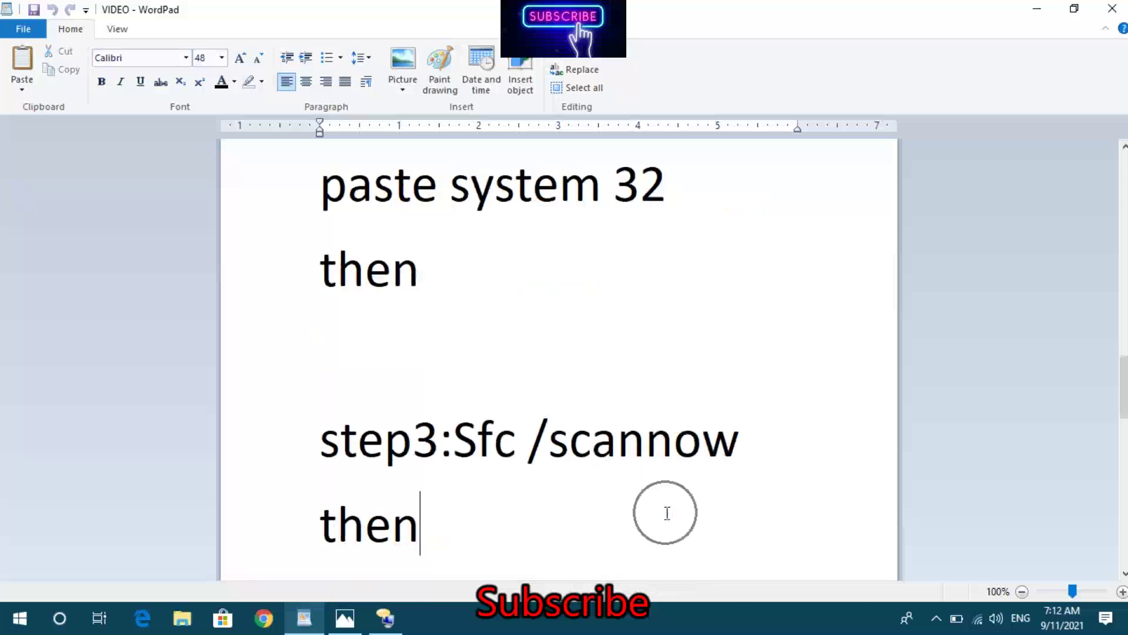
{"action": "key", "text": "Return"}
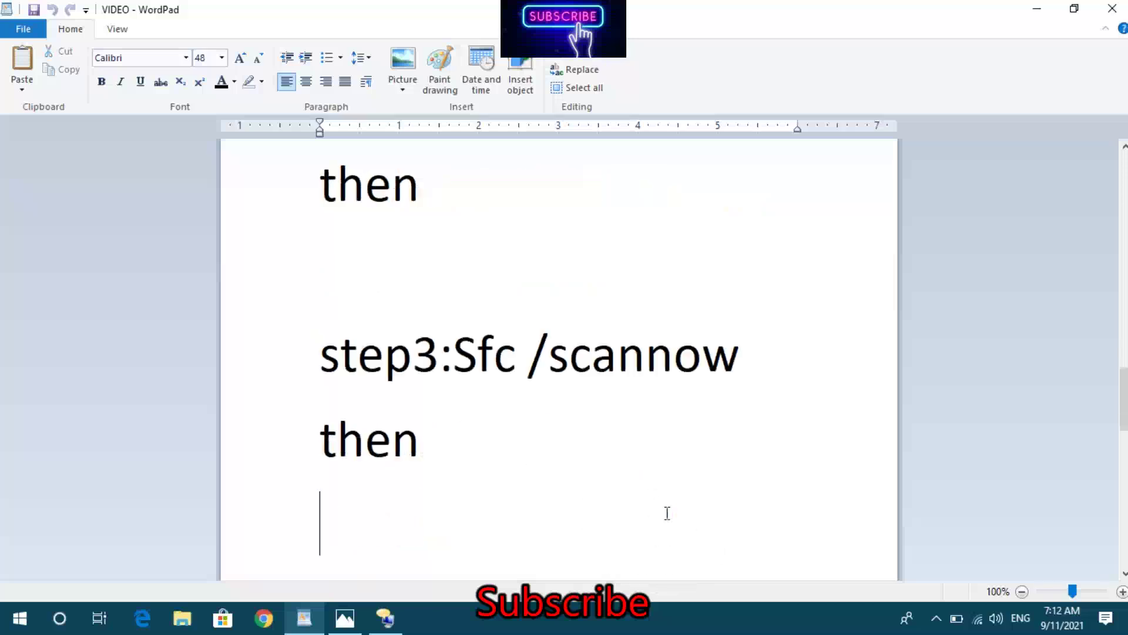
{"action": "key", "text": "Return"}
{"action": "key", "text": "ctrl+v"}
{"action": "key", "text": "Return"}
{"action": "key", "text": "ctrl+v"}
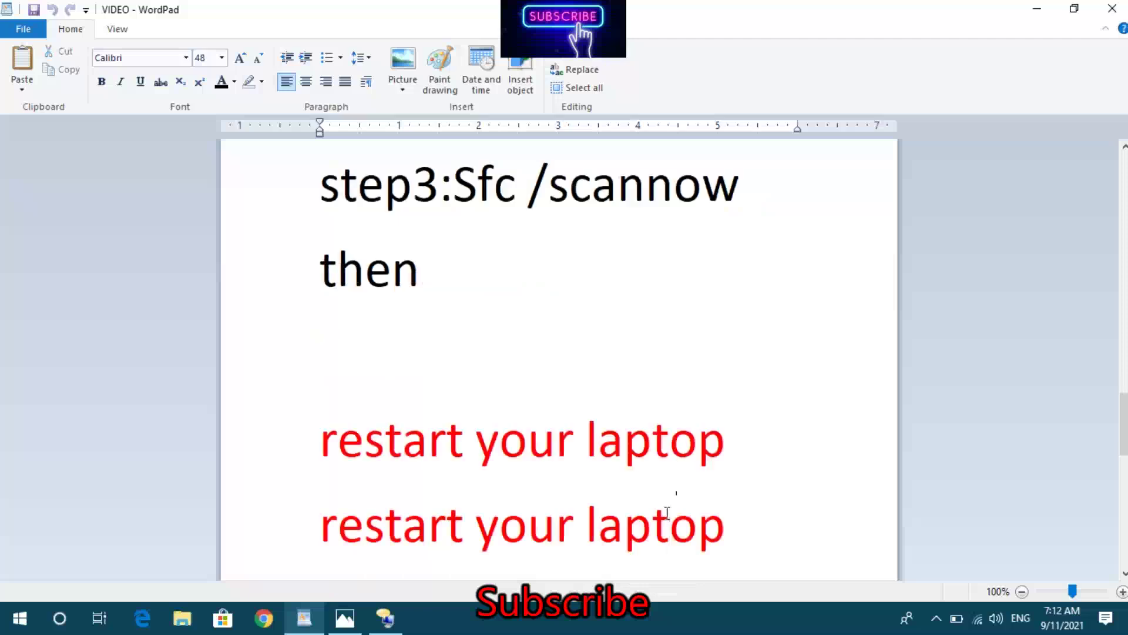
- Replace the duplicated red line with 'then problem solved' and add another 'then problem solved' line
{"action": "key", "text": "shift+Home"}
{"action": "type", "text": "then problem solved"}
{"action": "key", "text": "Return"}
{"action": "type", "text": "then problem solved"}
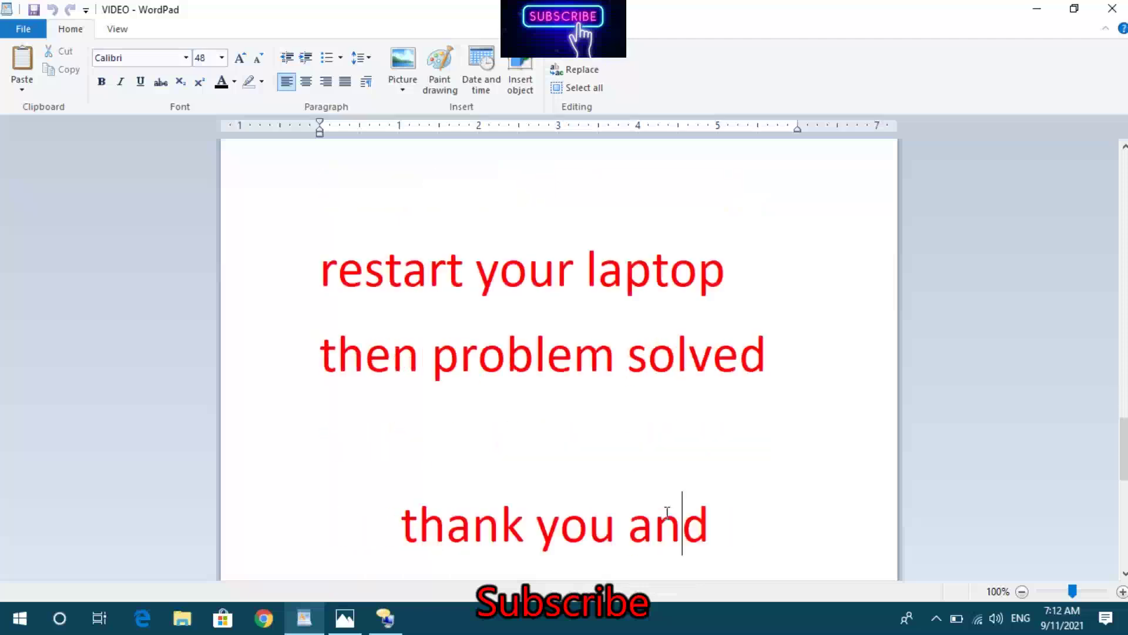